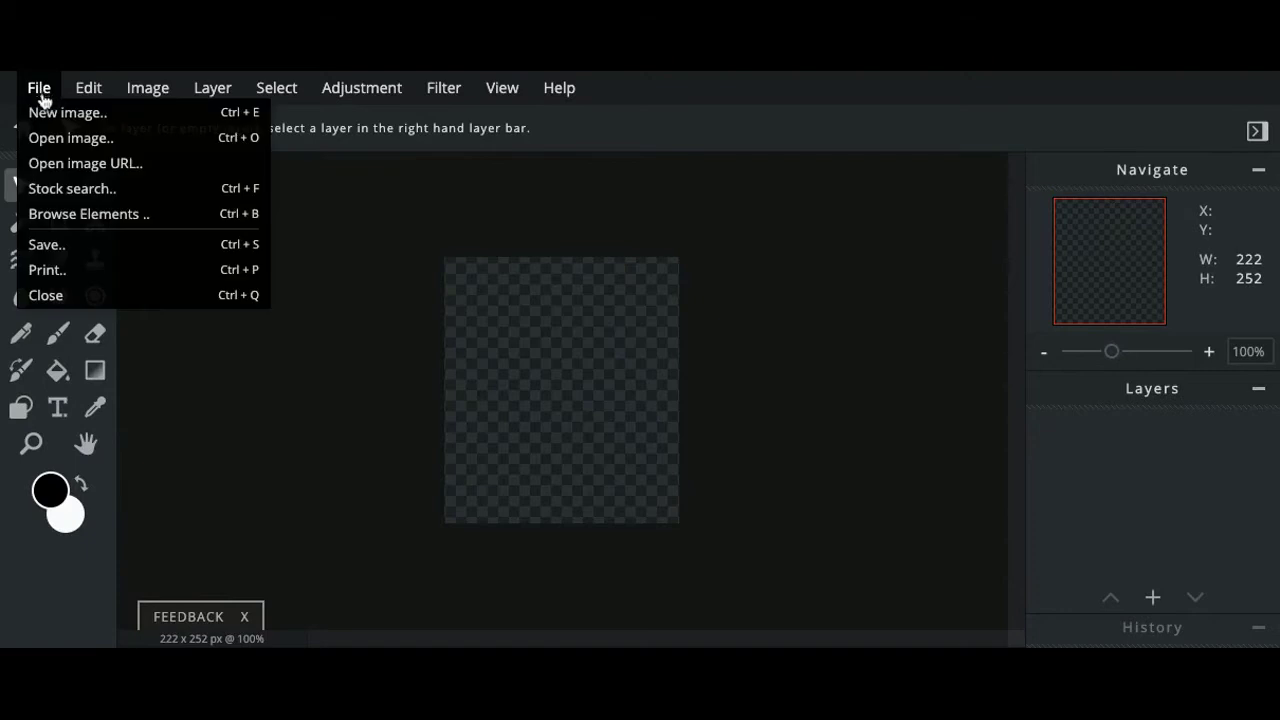
# Step: Open the image "Screen Shot 2020-10-28 at 3.08.07 PM.png" and unlock its Background layer
pyautogui.click(57, 136)
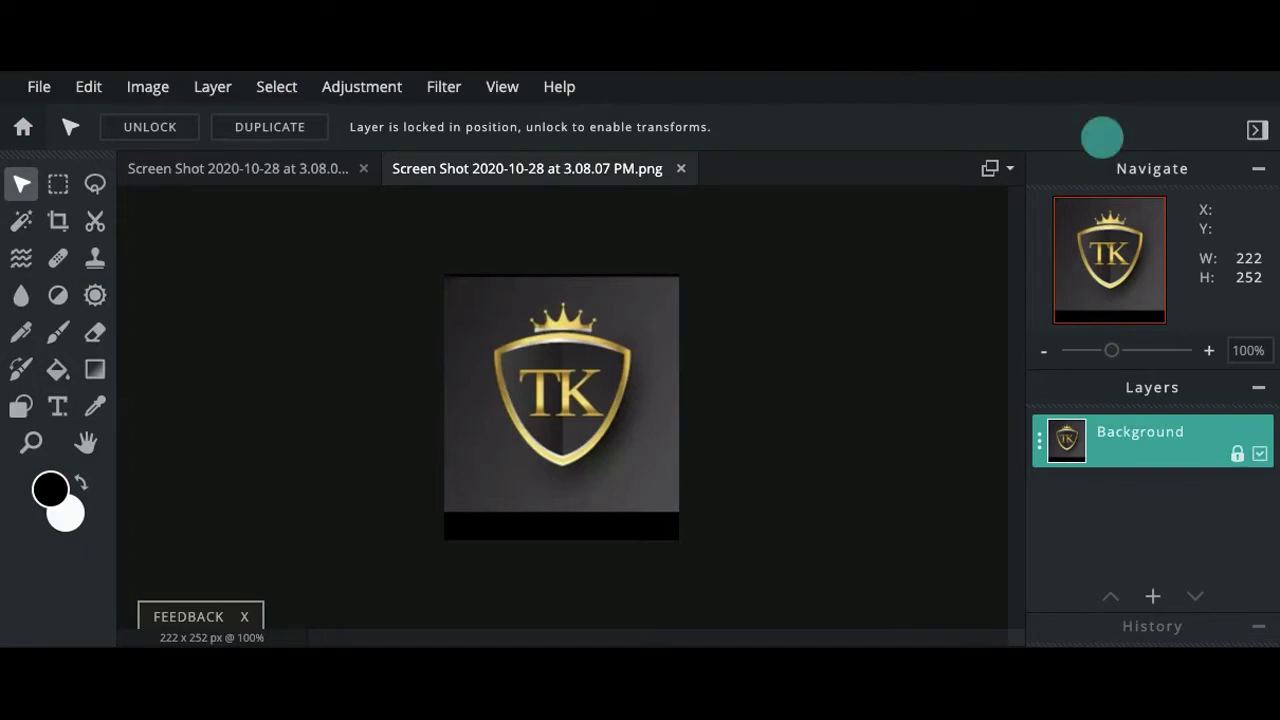
pyautogui.click(1102, 137)
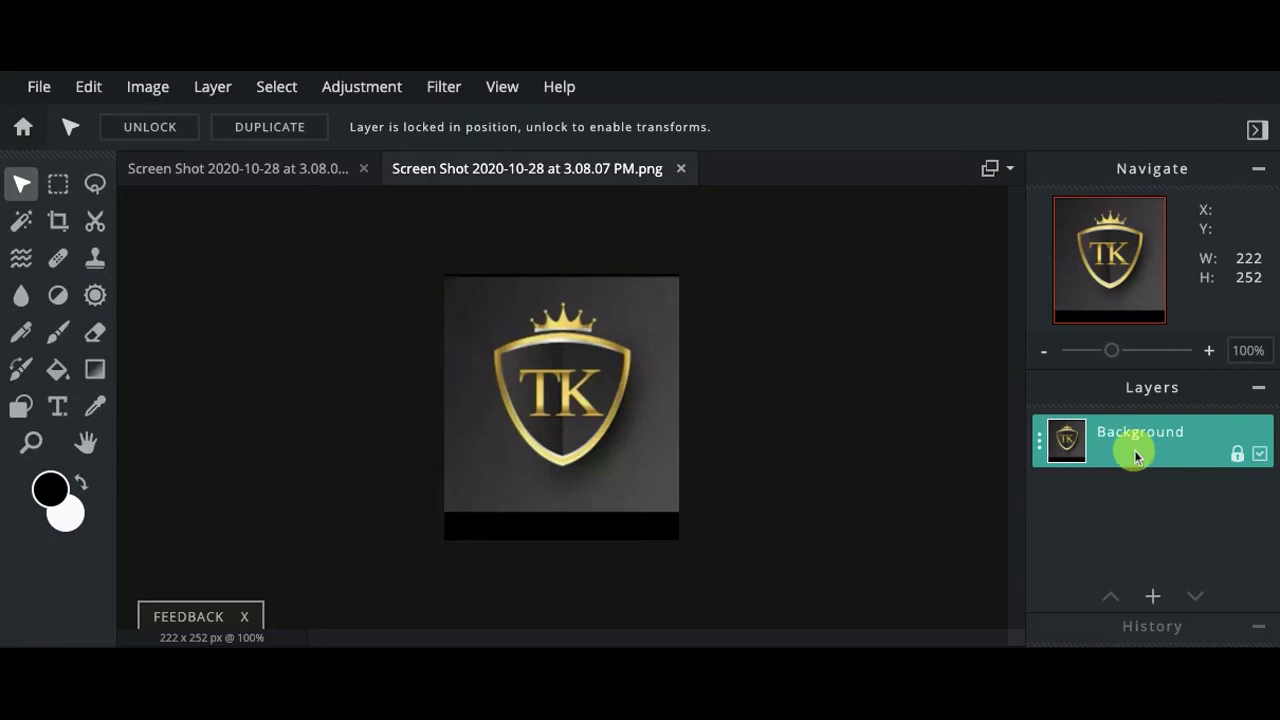
pyautogui.click(1240, 458)
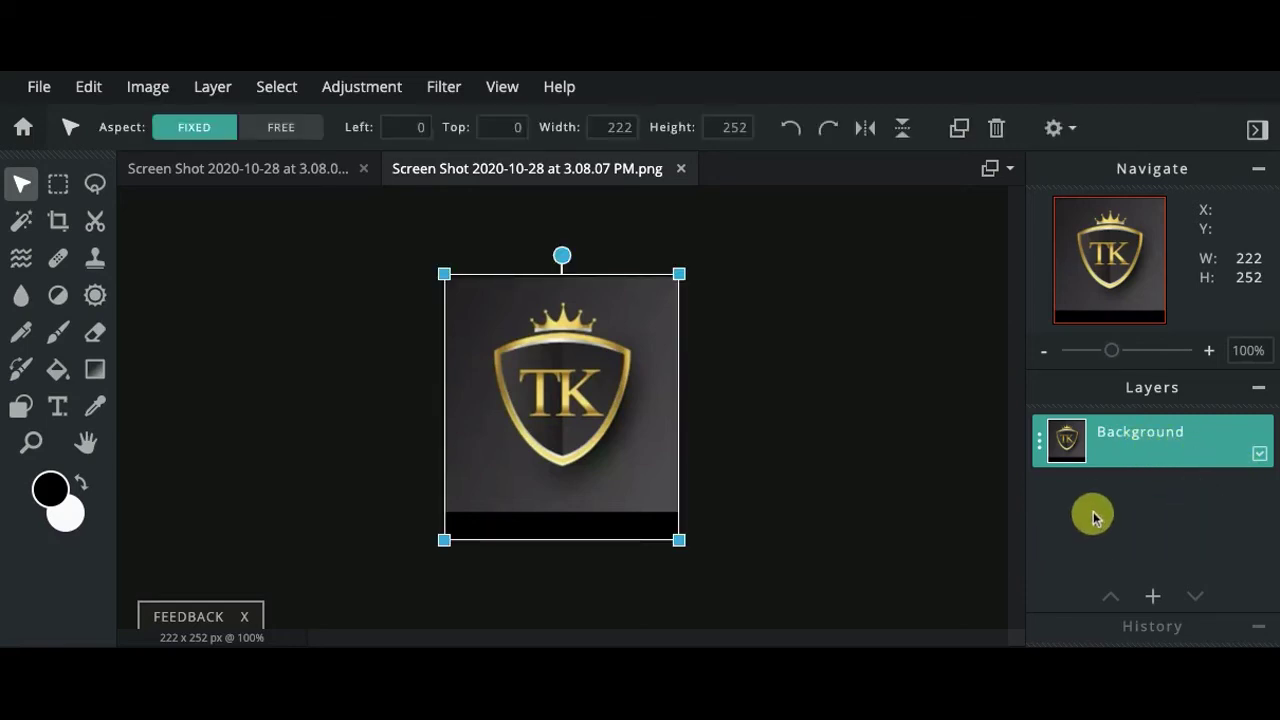
# Step: Rename the unlocked Background layer to "reference" in its layer settings
pyautogui.click(1040, 450)
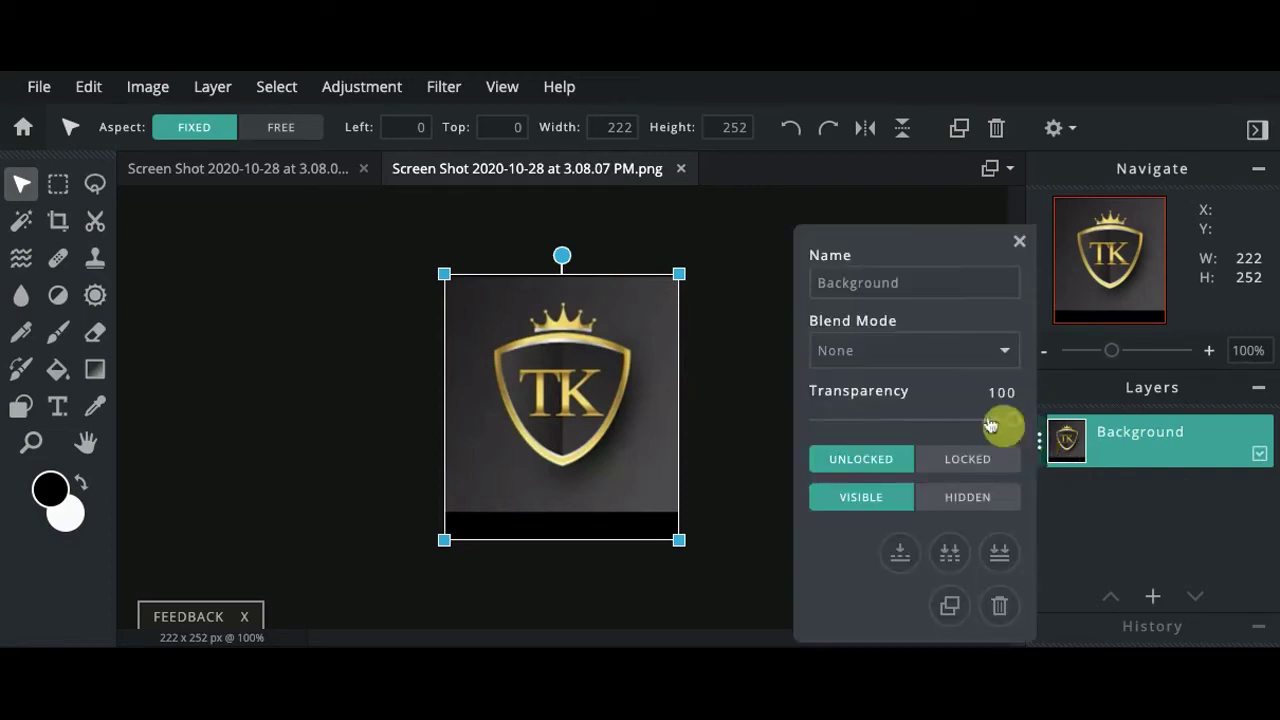
pyautogui.doubleClick(941, 284)
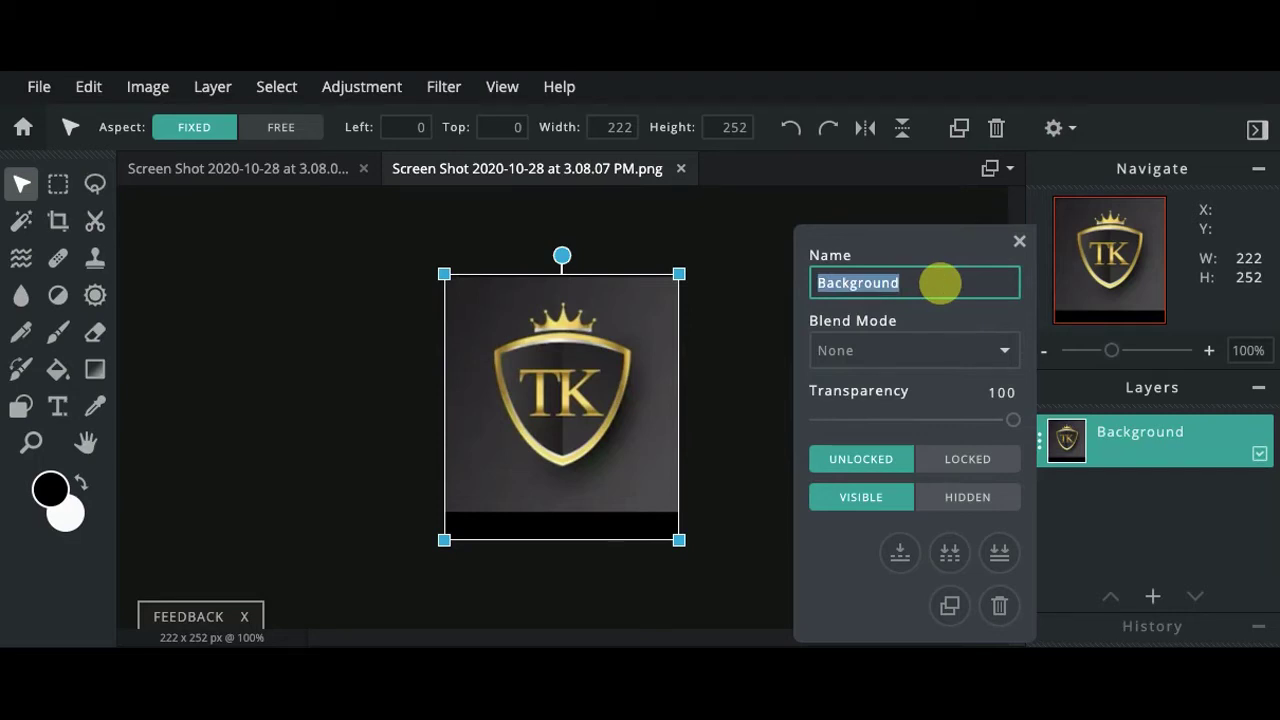
pyautogui.write('reference')
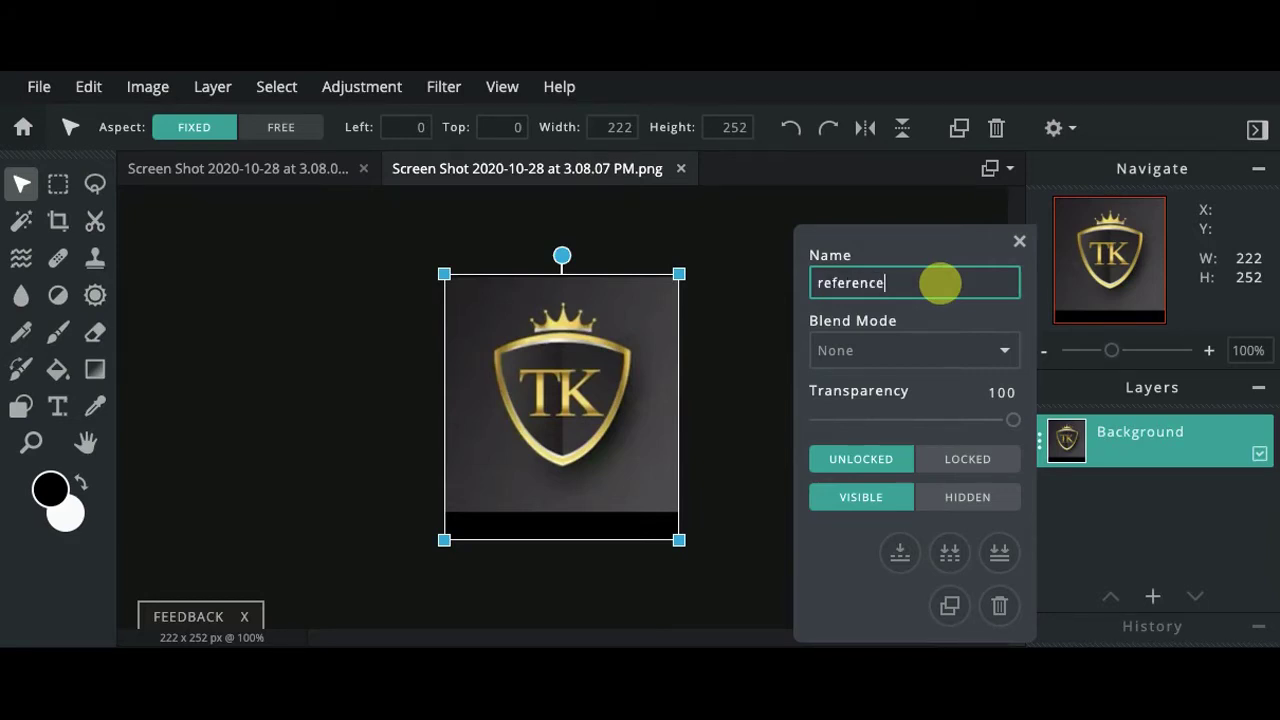
pyautogui.press('Return')
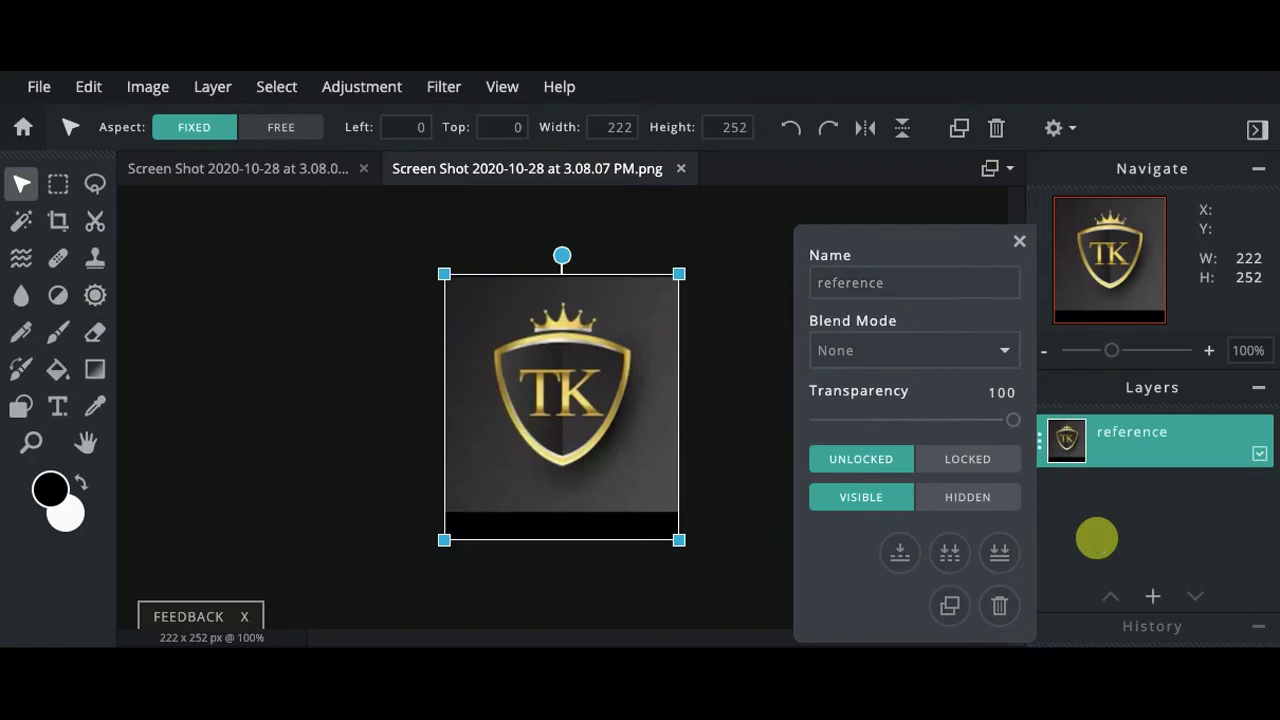
pyautogui.click(1020, 240)
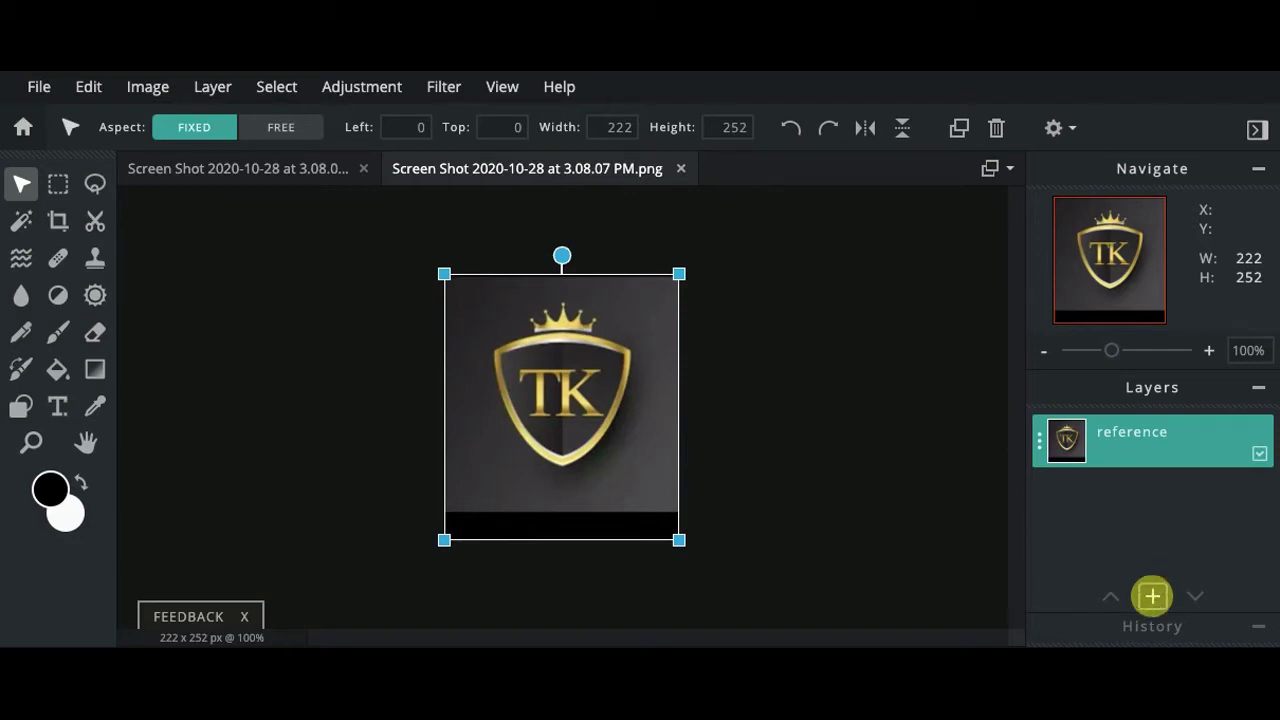
# Step: Add an empty layer above the reference layer and name it "background"
pyautogui.click(1152, 594)
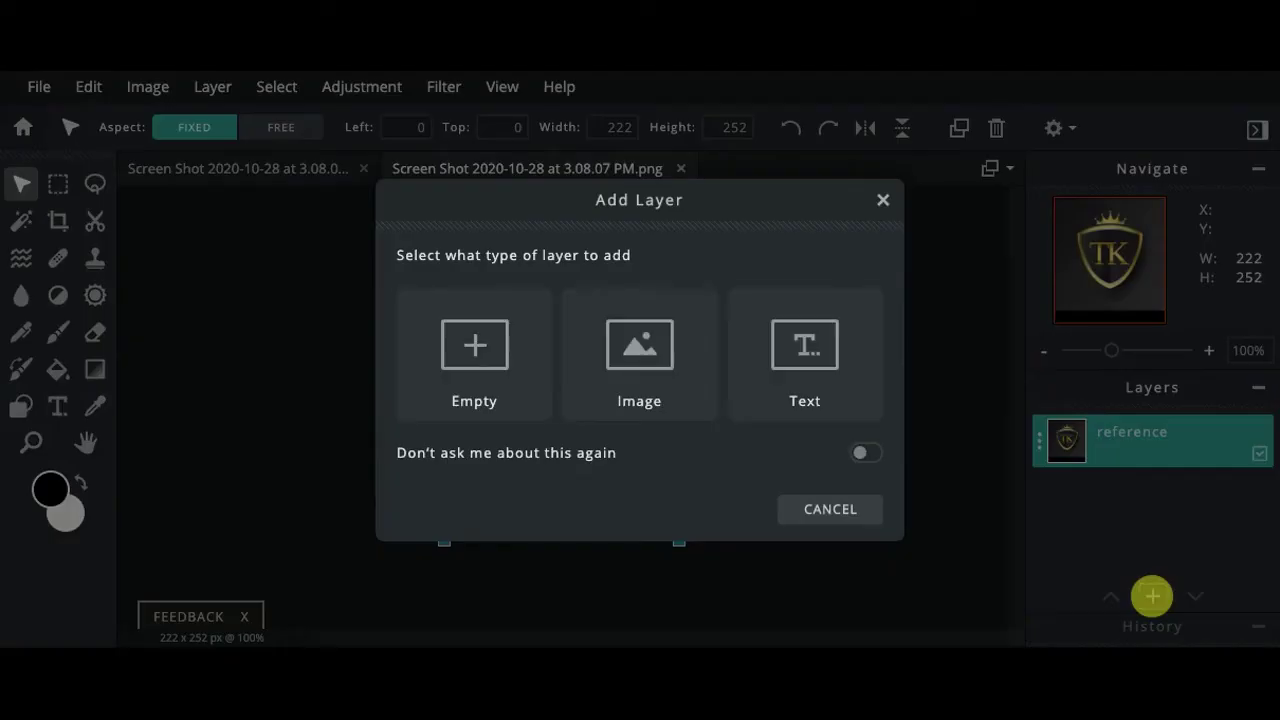
pyautogui.click(492, 367)
pyautogui.click(1040, 441)
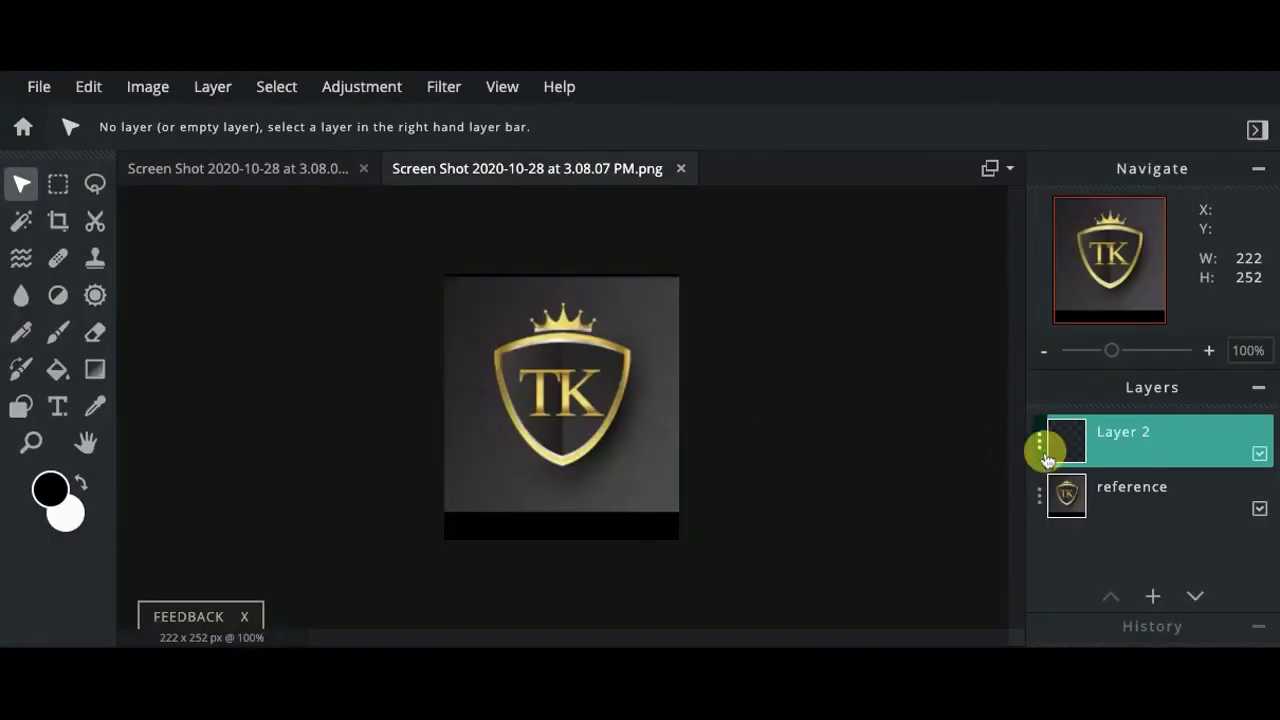
pyautogui.tripleClick(920, 290)
pyautogui.write('background')
pyautogui.click(1019, 241)
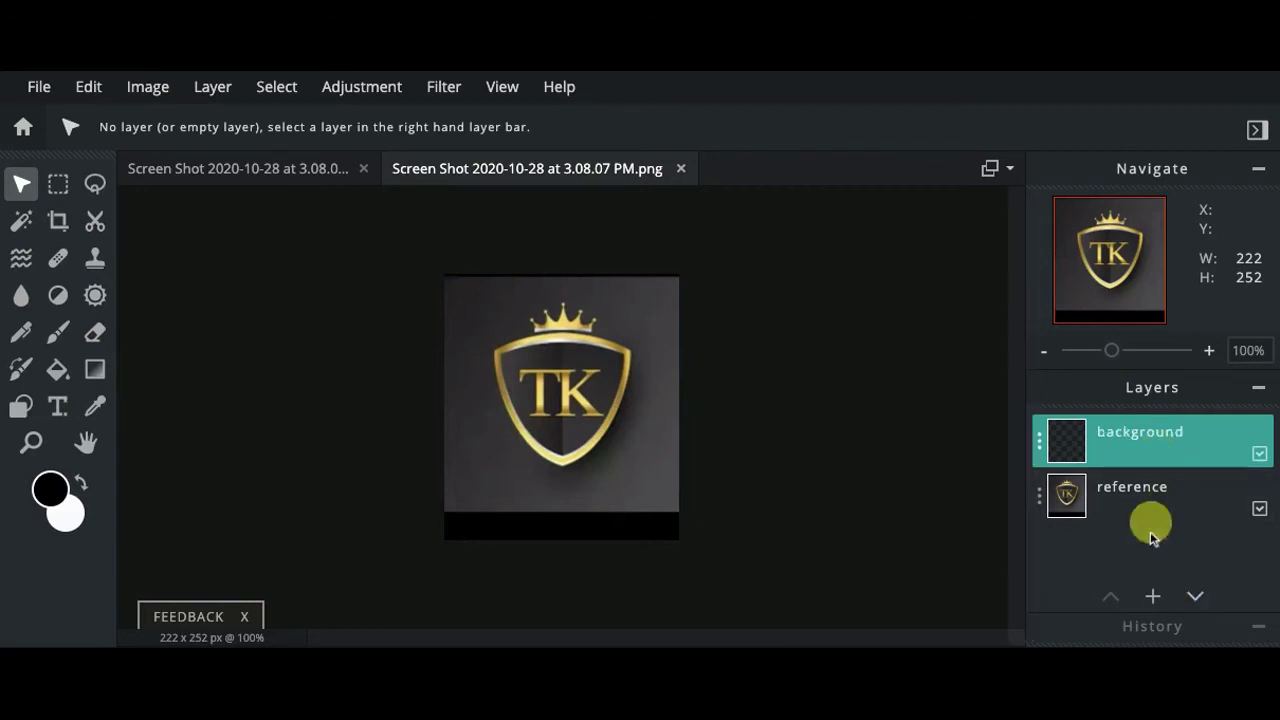
# Step: Add another empty layer above the background layer and name it "line work"
pyautogui.click(1153, 597)
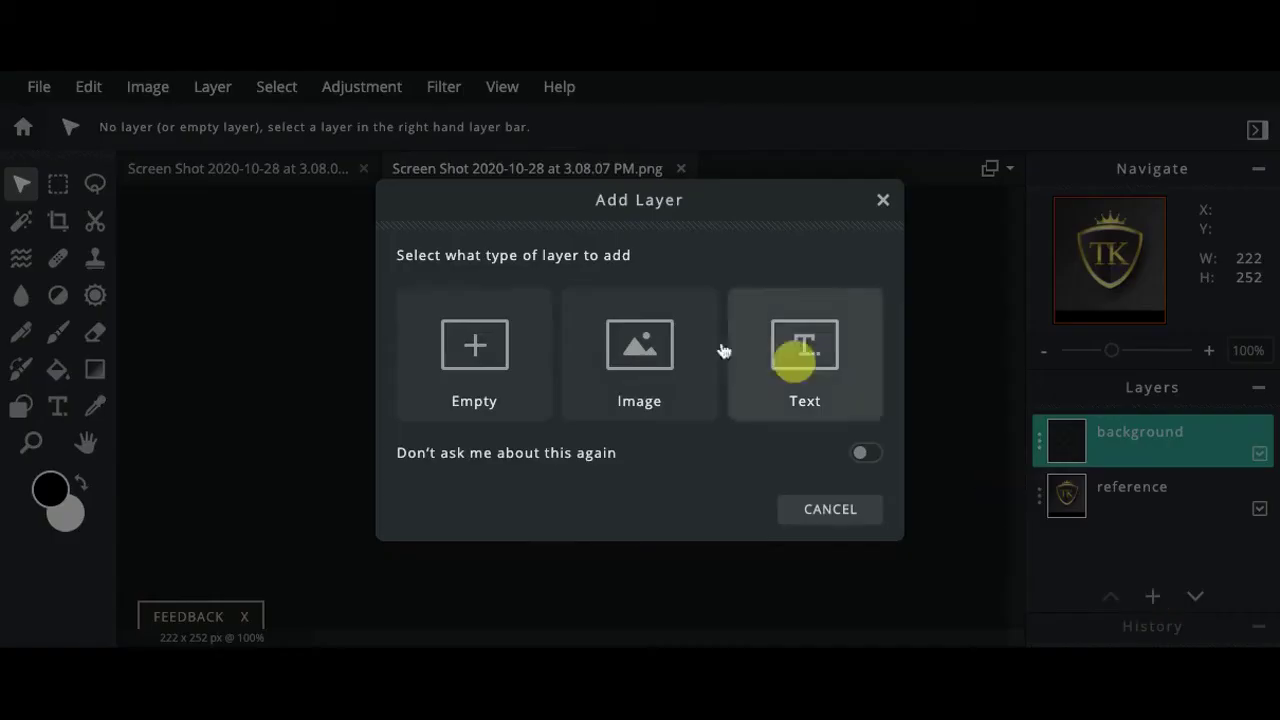
pyautogui.click(497, 366)
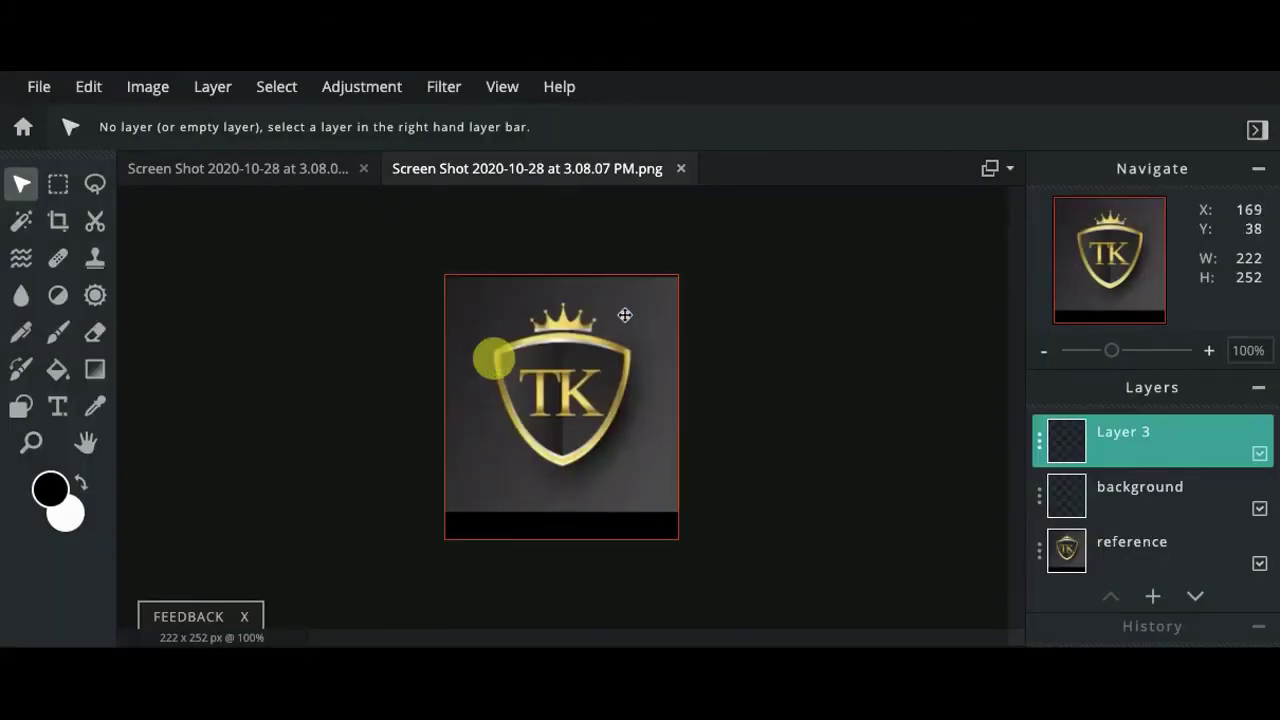
pyautogui.click(1038, 442)
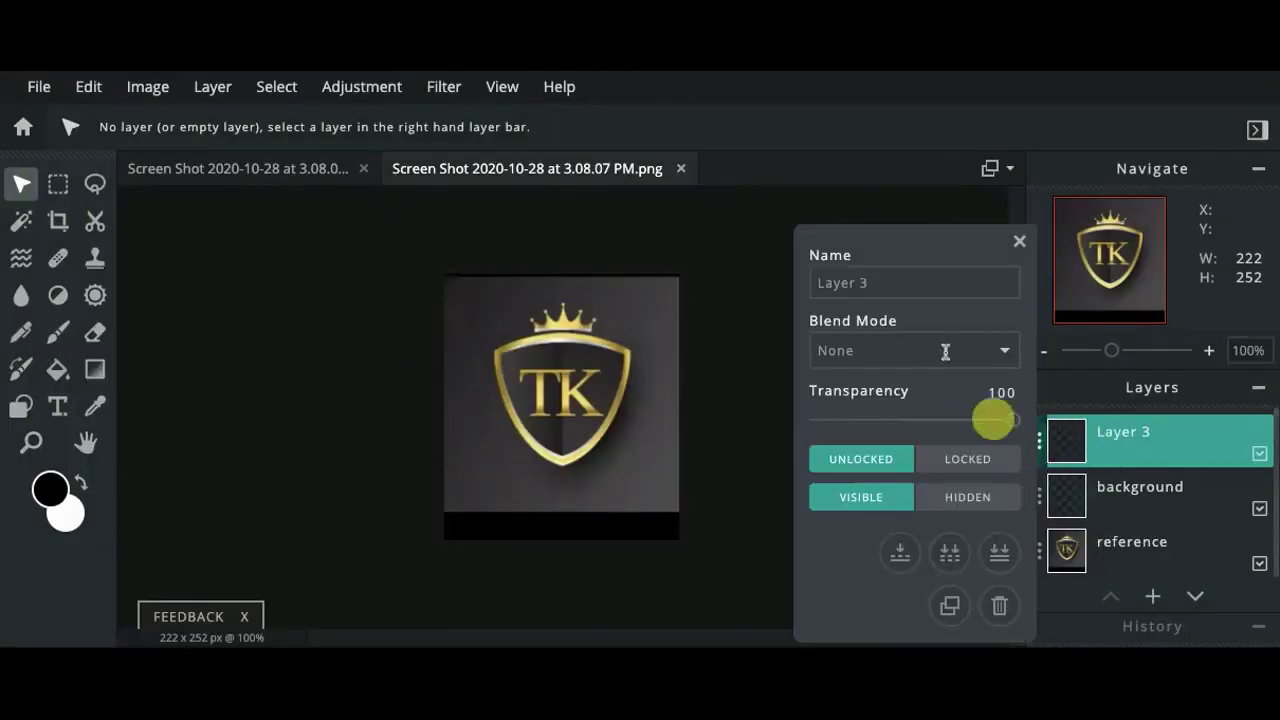
pyautogui.click(920, 286)
pyautogui.press('BackSpace')
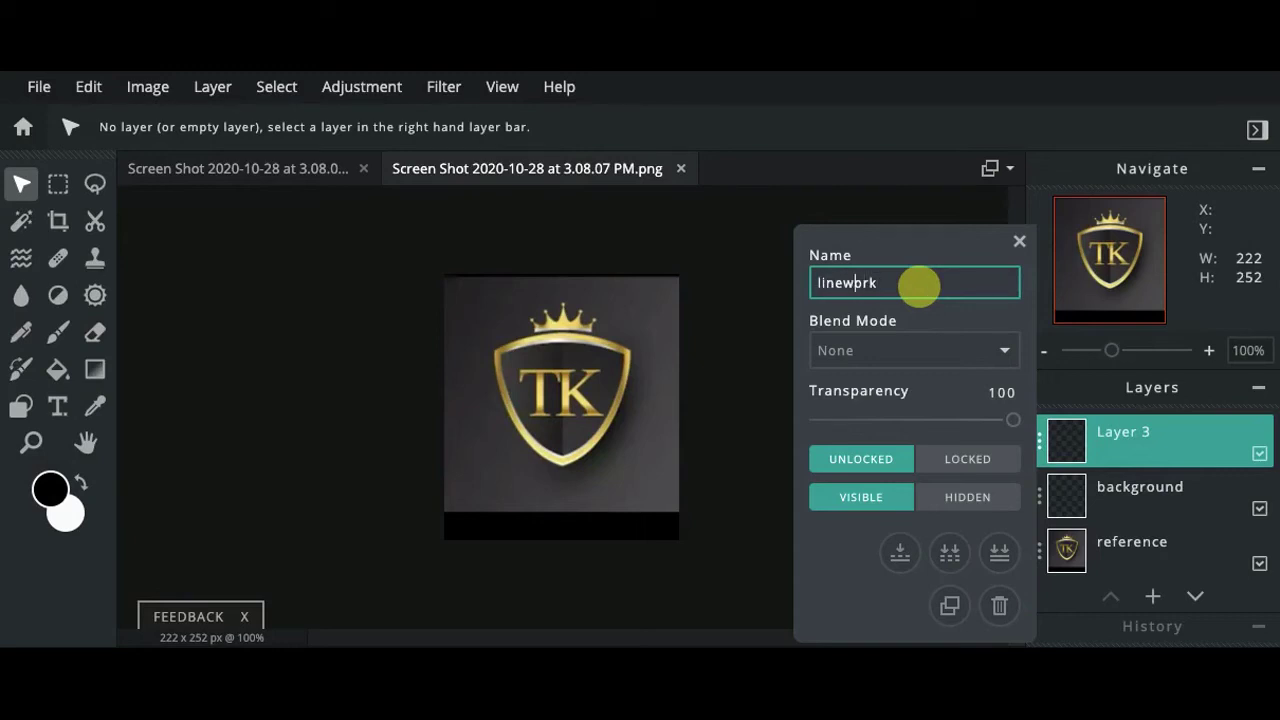
pyautogui.click(928, 213)
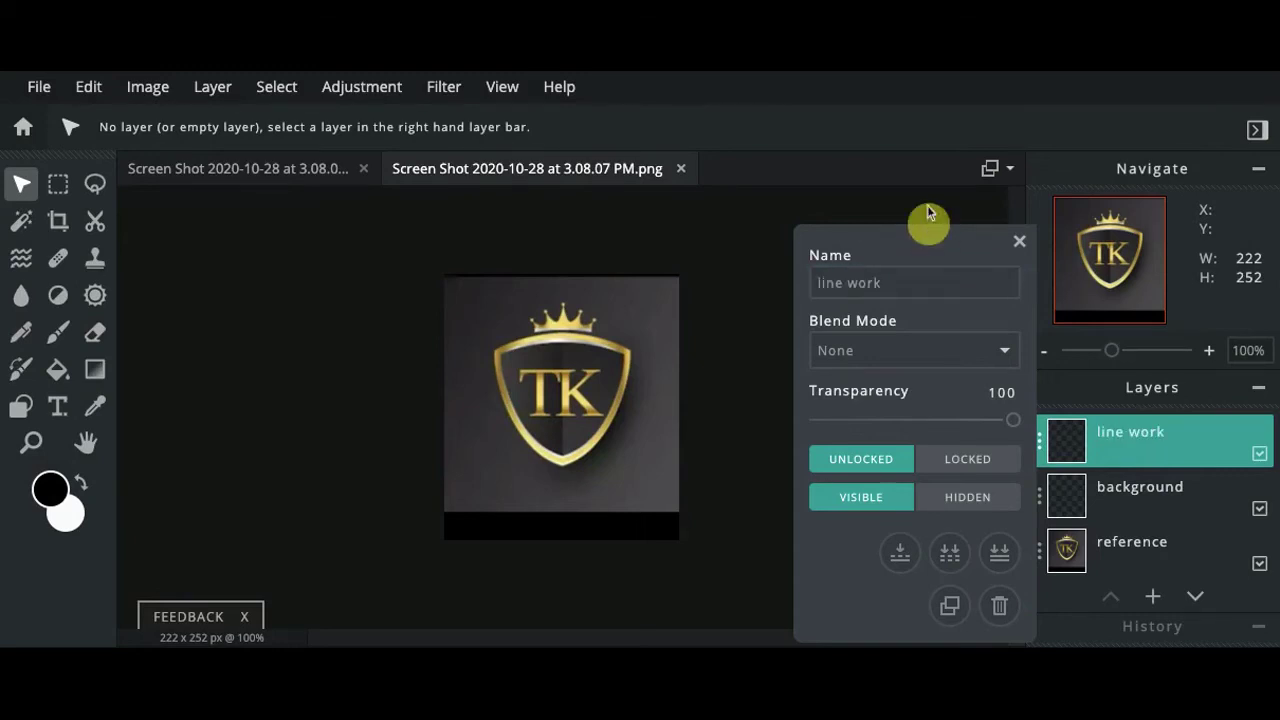
pyautogui.click(1019, 241)
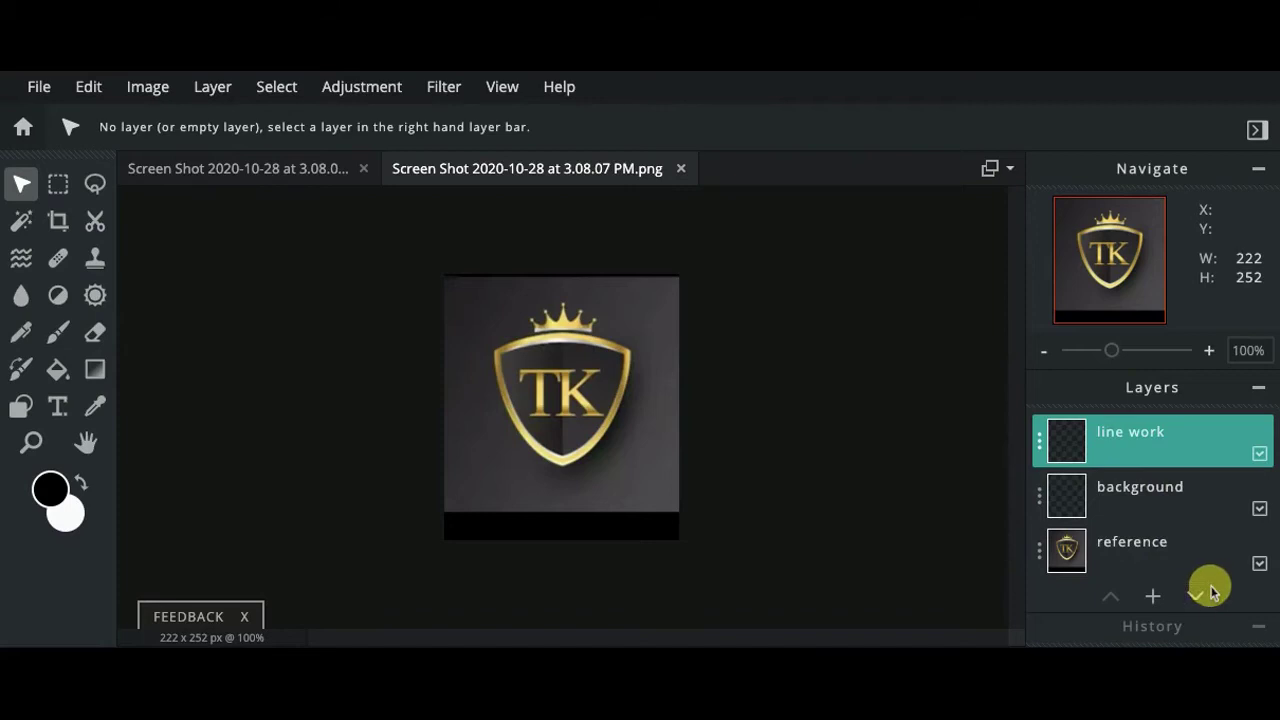
# Step: Hide the reference layer and select the entire canvas on the background layer with a rectangular marquee
pyautogui.click(1260, 564)
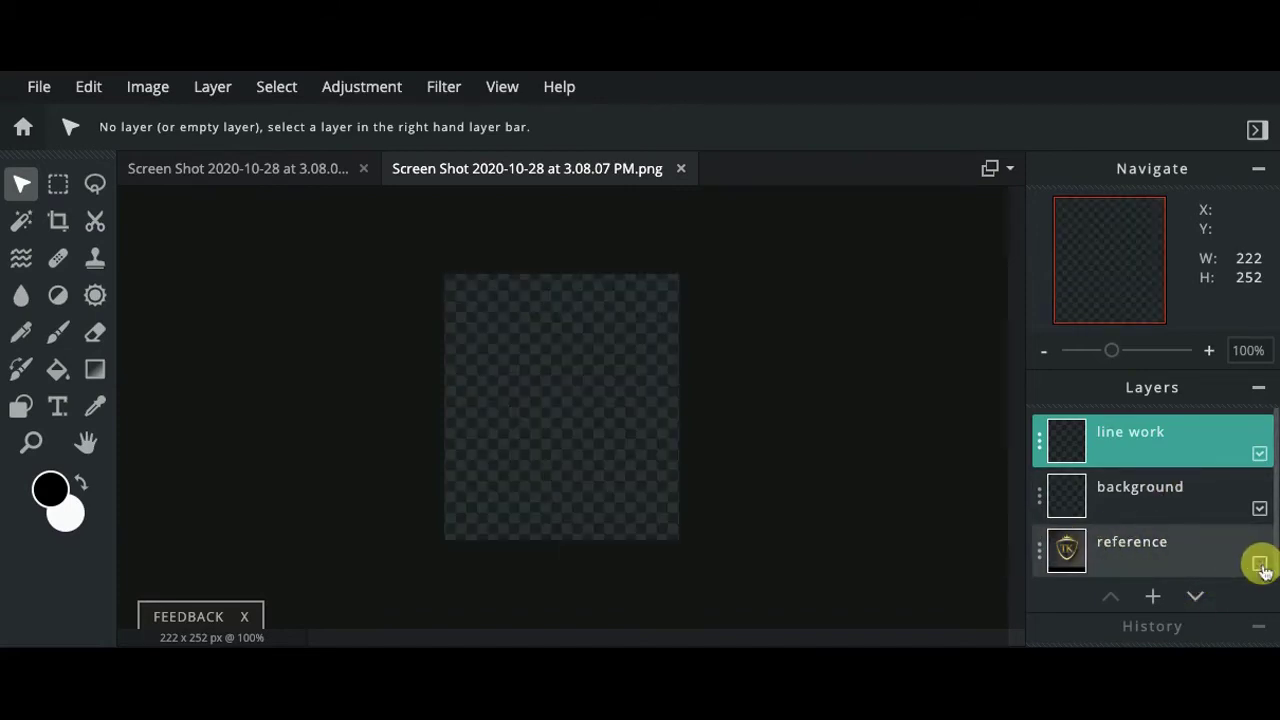
pyautogui.click(1183, 508)
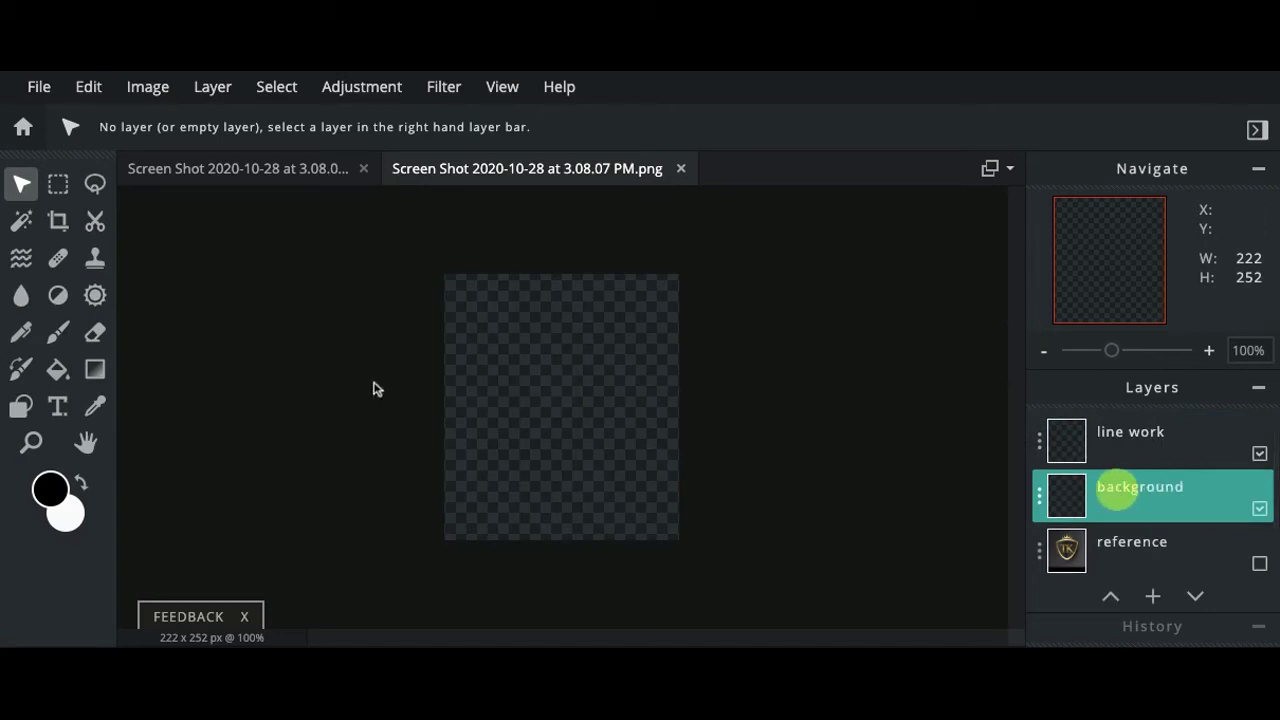
pyautogui.click(58, 187)
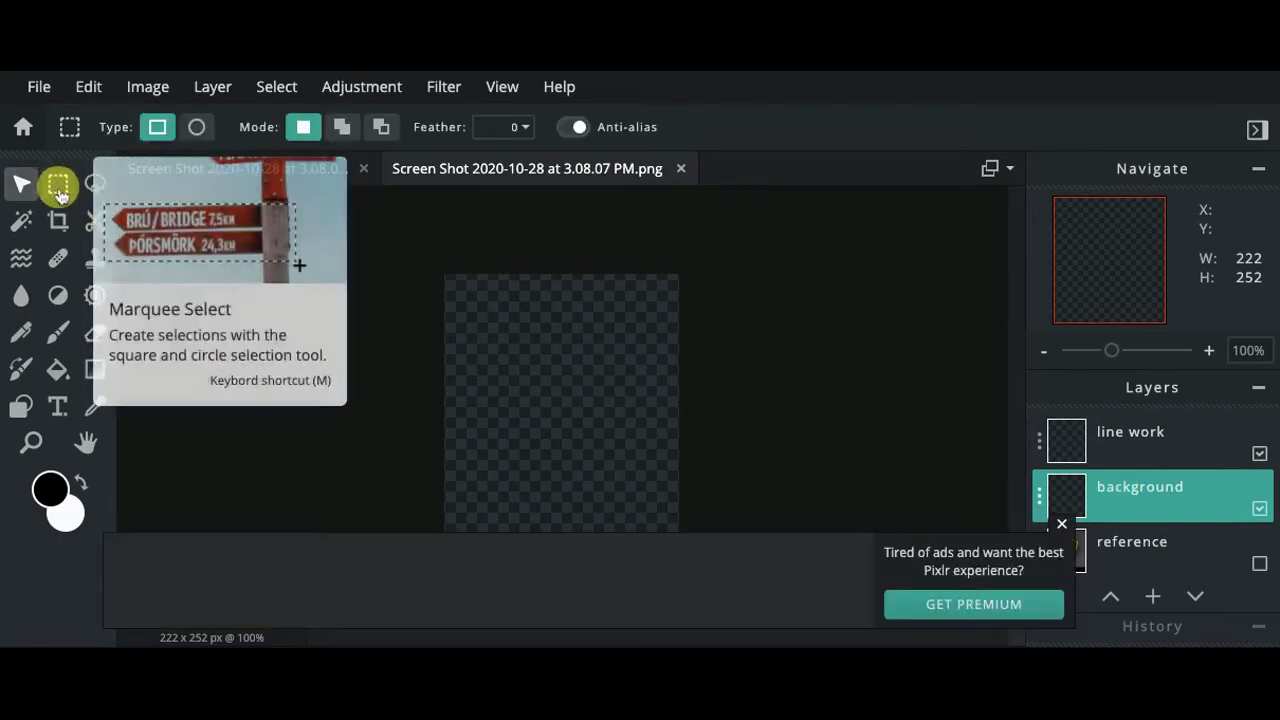
pyautogui.click(1061, 524)
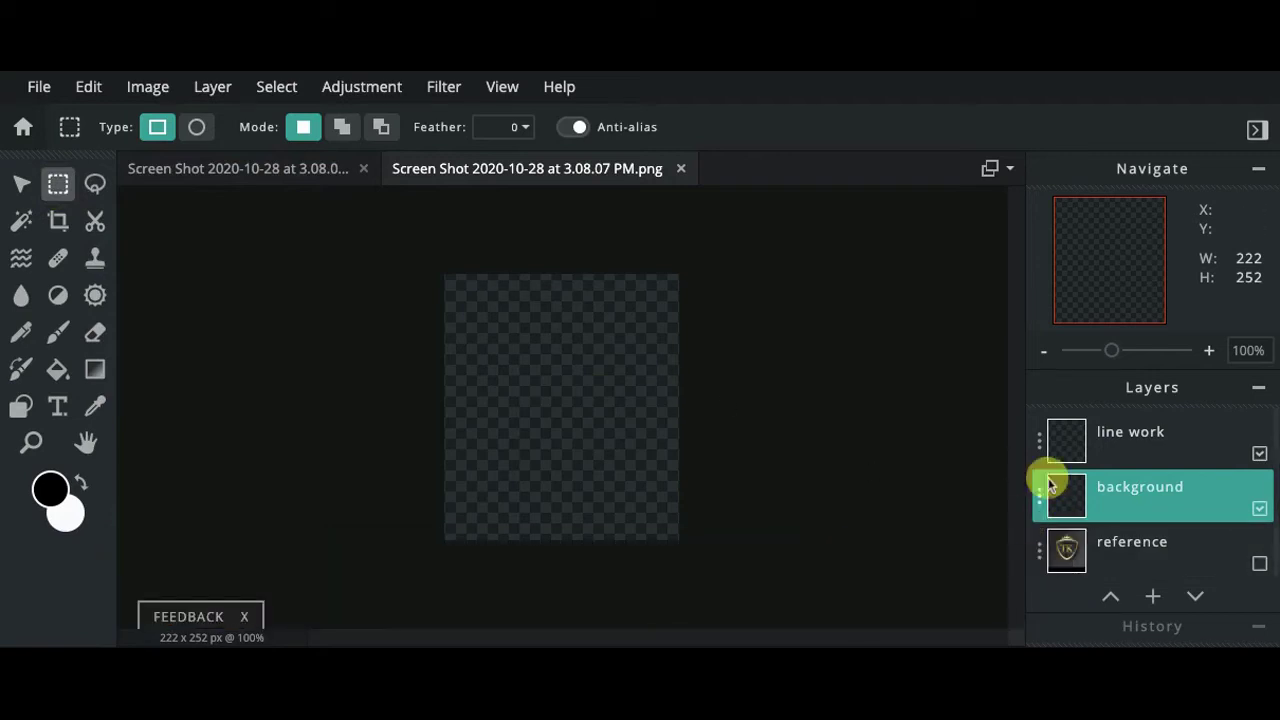
pyautogui.moveTo(436, 272); pyautogui.dragTo(697, 574)
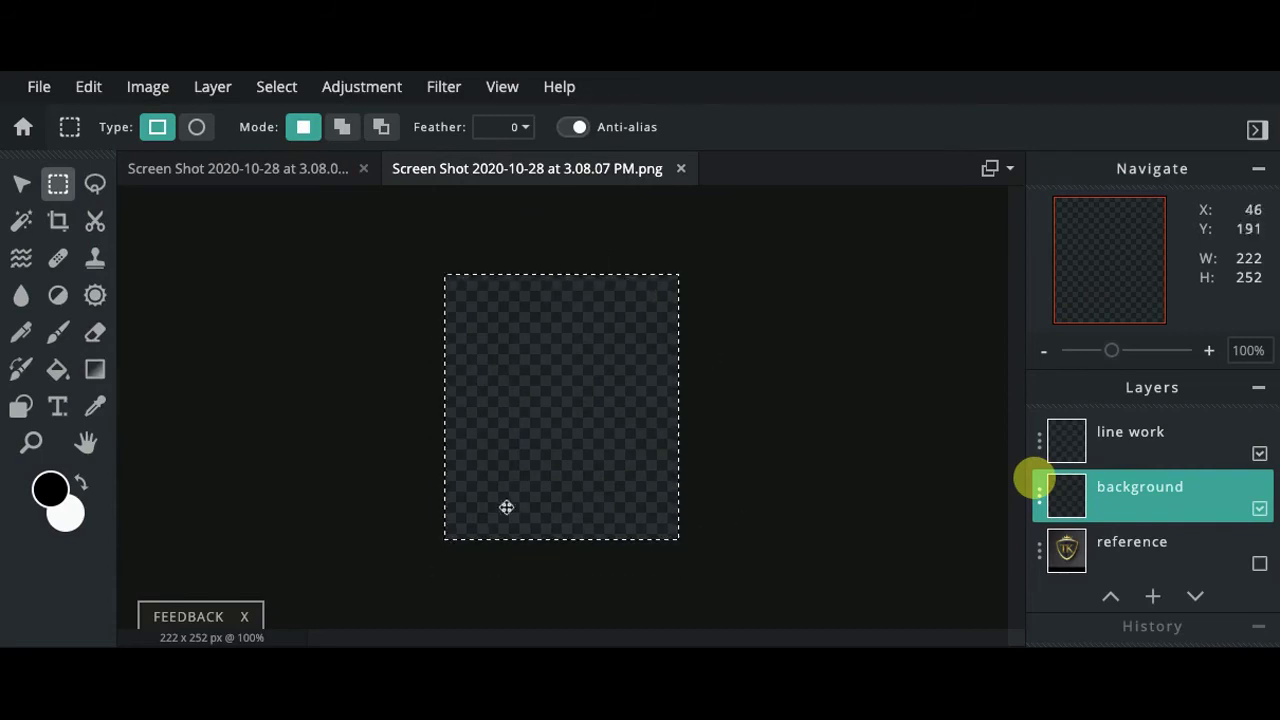
# Step: Fill the selected canvas on the background layer with black, and refill it with white using the swapped colours
pyautogui.click(1208, 351)
pyautogui.click(1208, 351)
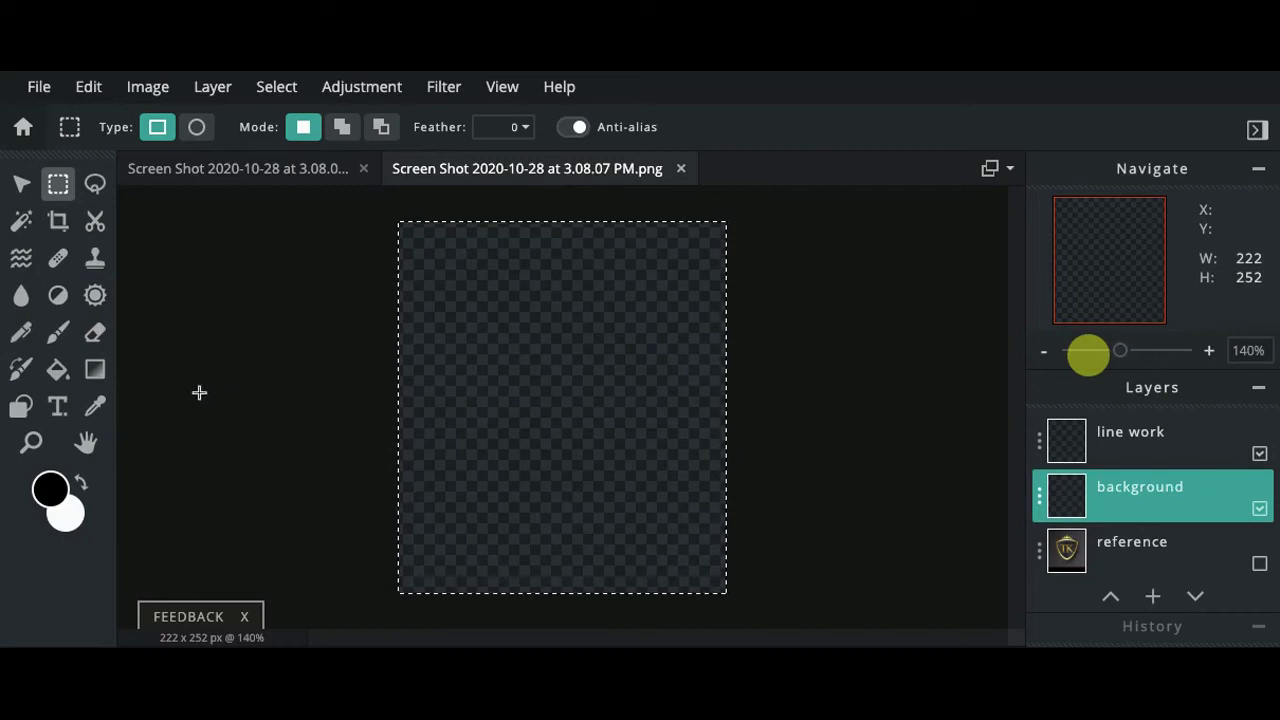
pyautogui.click(56, 371)
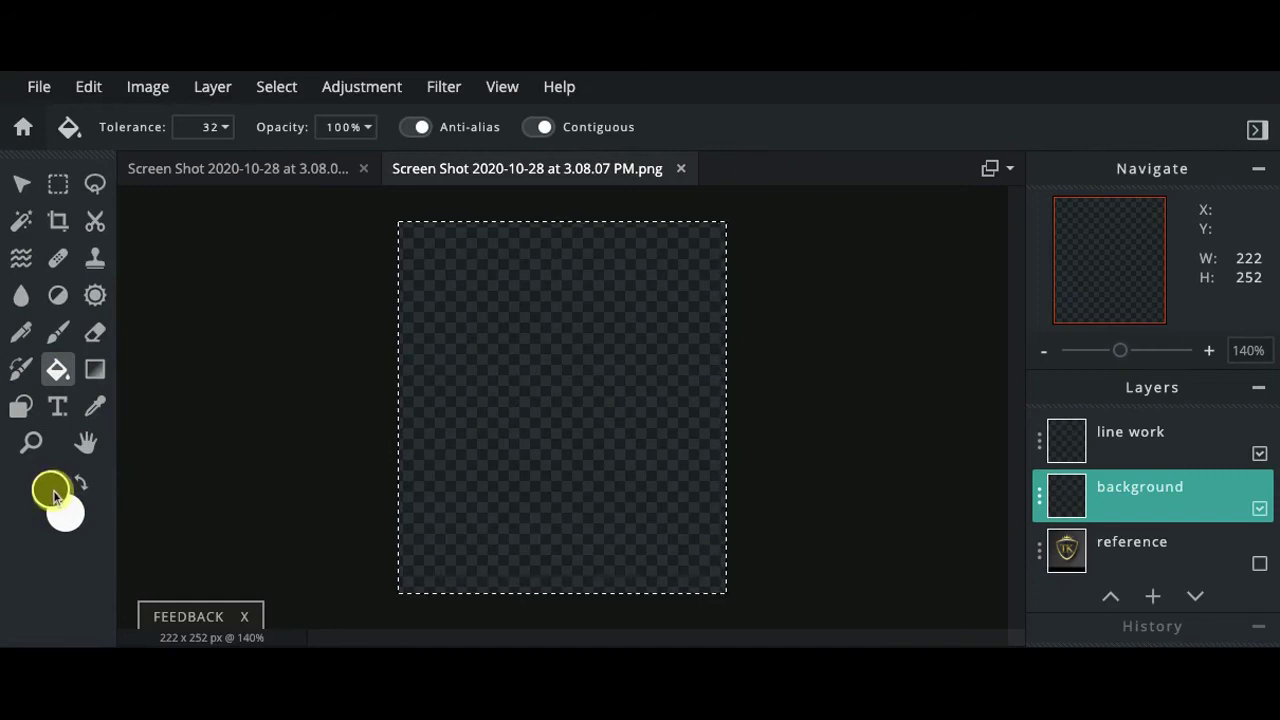
pyautogui.click(479, 430)
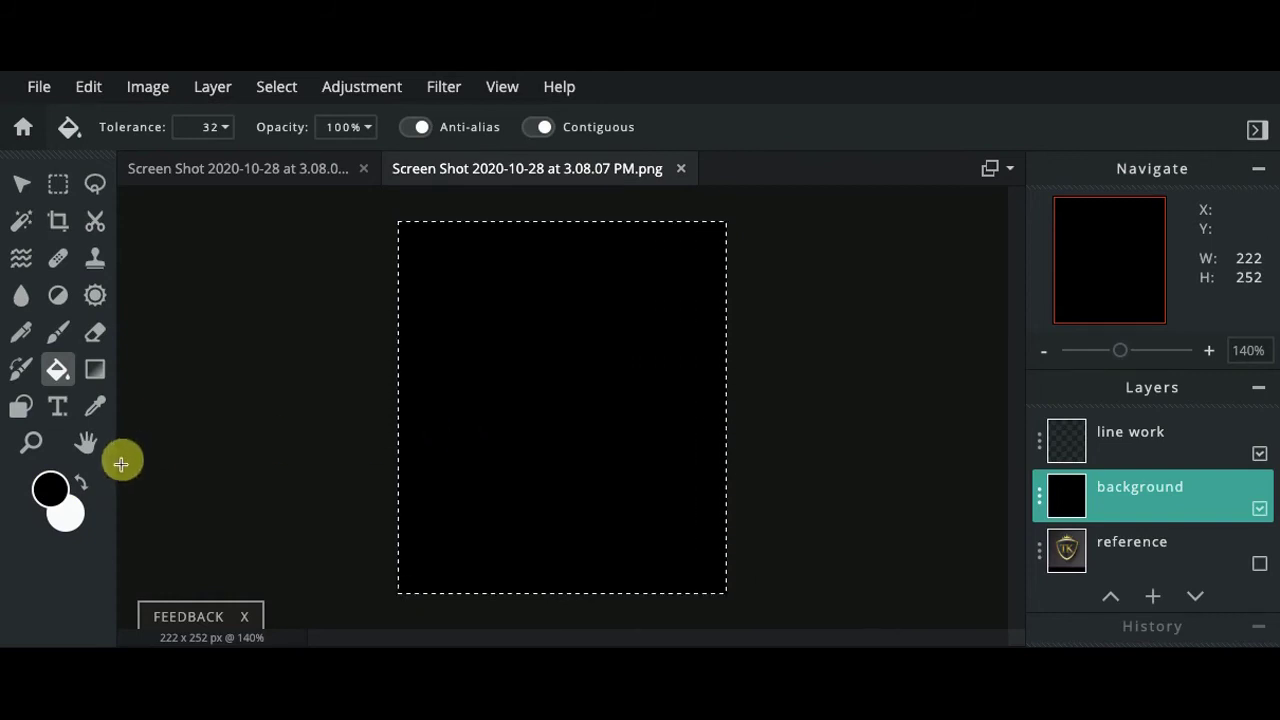
pyautogui.click(84, 489)
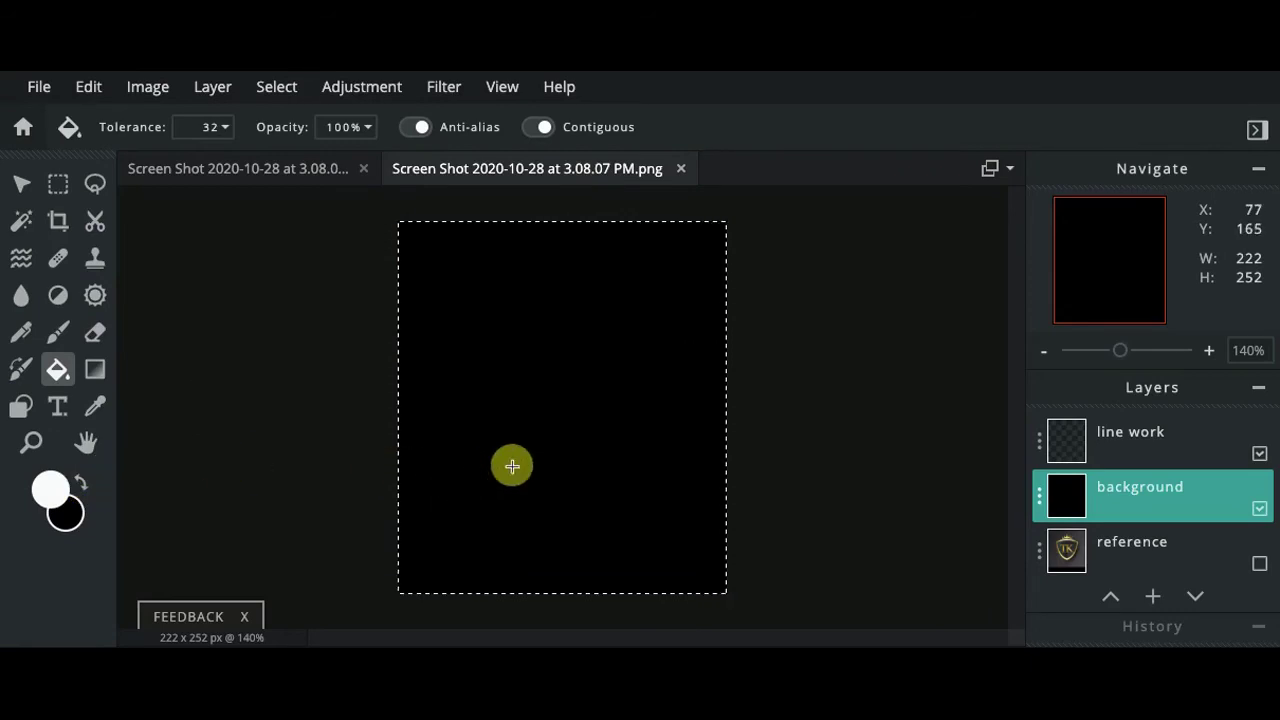
pyautogui.click(510, 465)
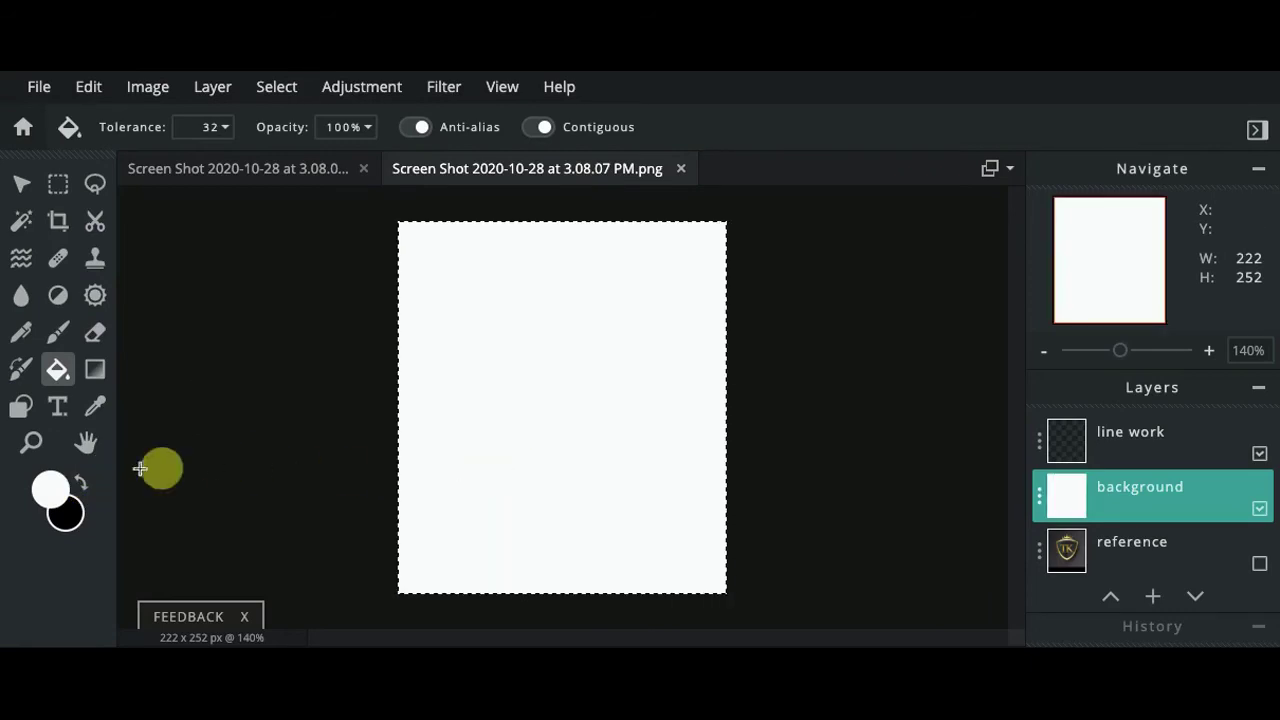
# Step: Try a dark teal-green fill on the background layer and undo it
pyautogui.click(48, 491)
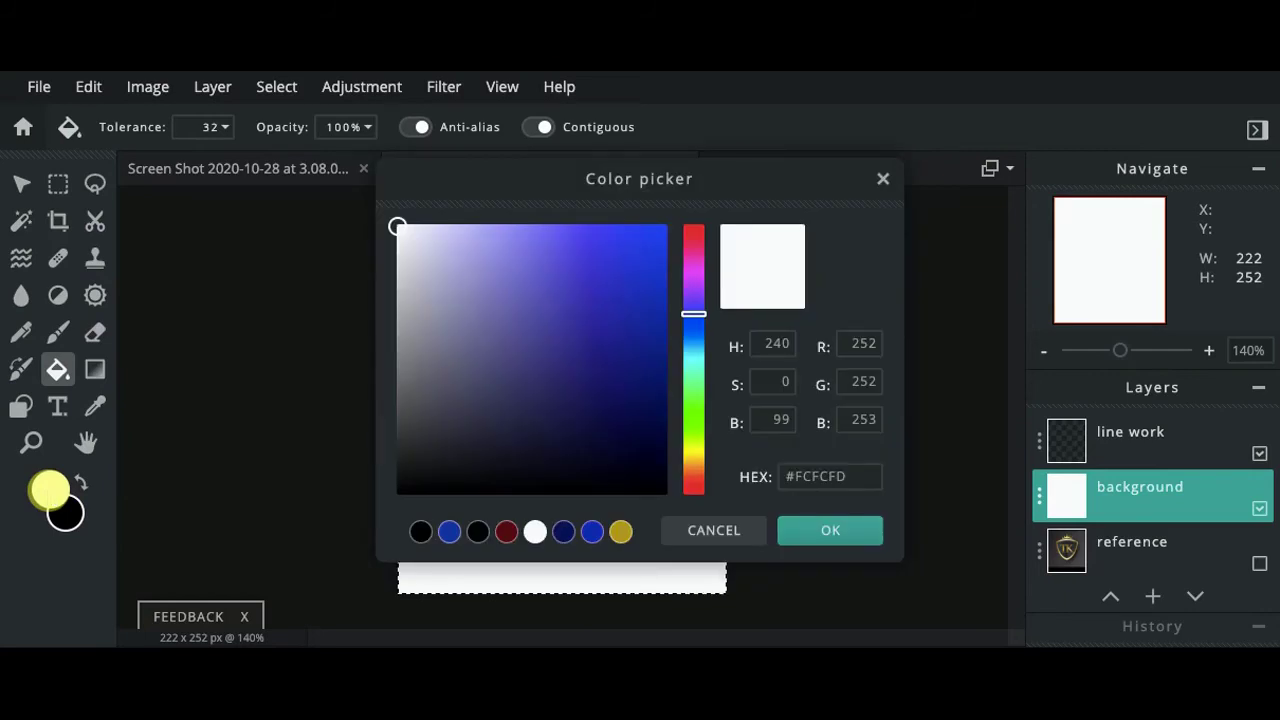
pyautogui.moveTo(694, 313); pyautogui.dragTo(694, 360)
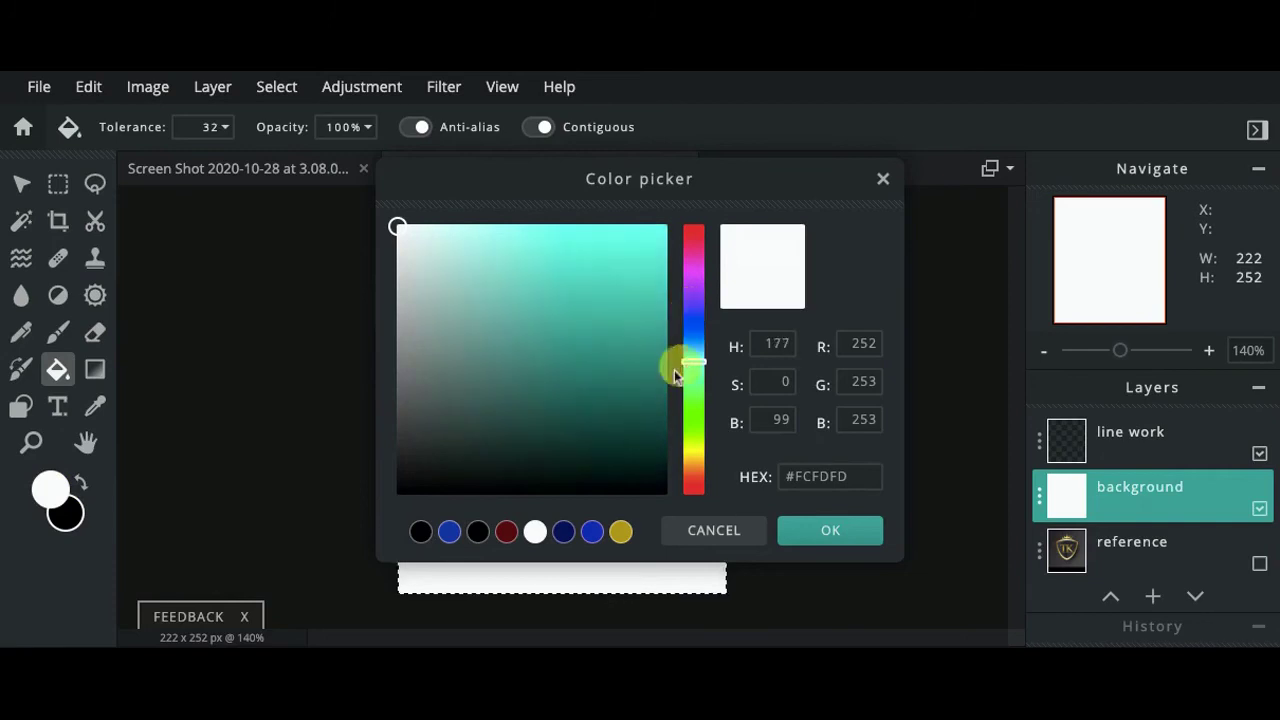
pyautogui.click(622, 390)
pyautogui.click(798, 531)
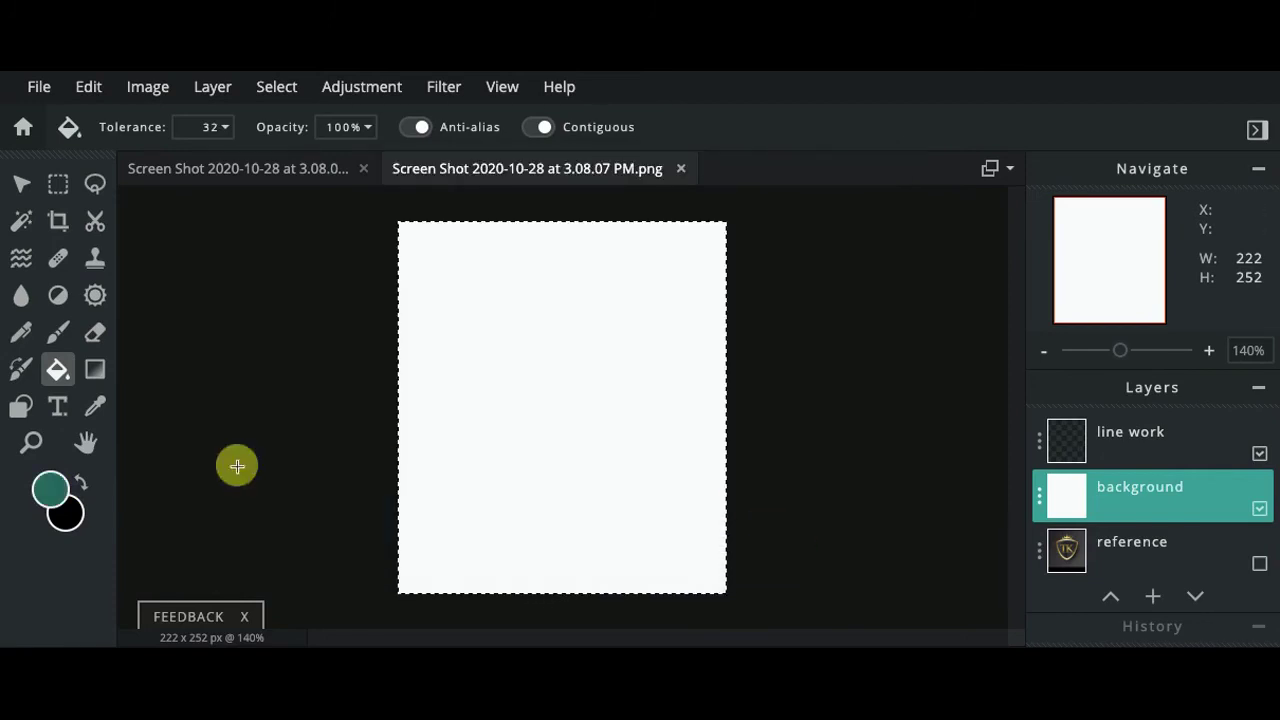
pyautogui.click(513, 363)
pyautogui.hotkey('ctrl', 'z')
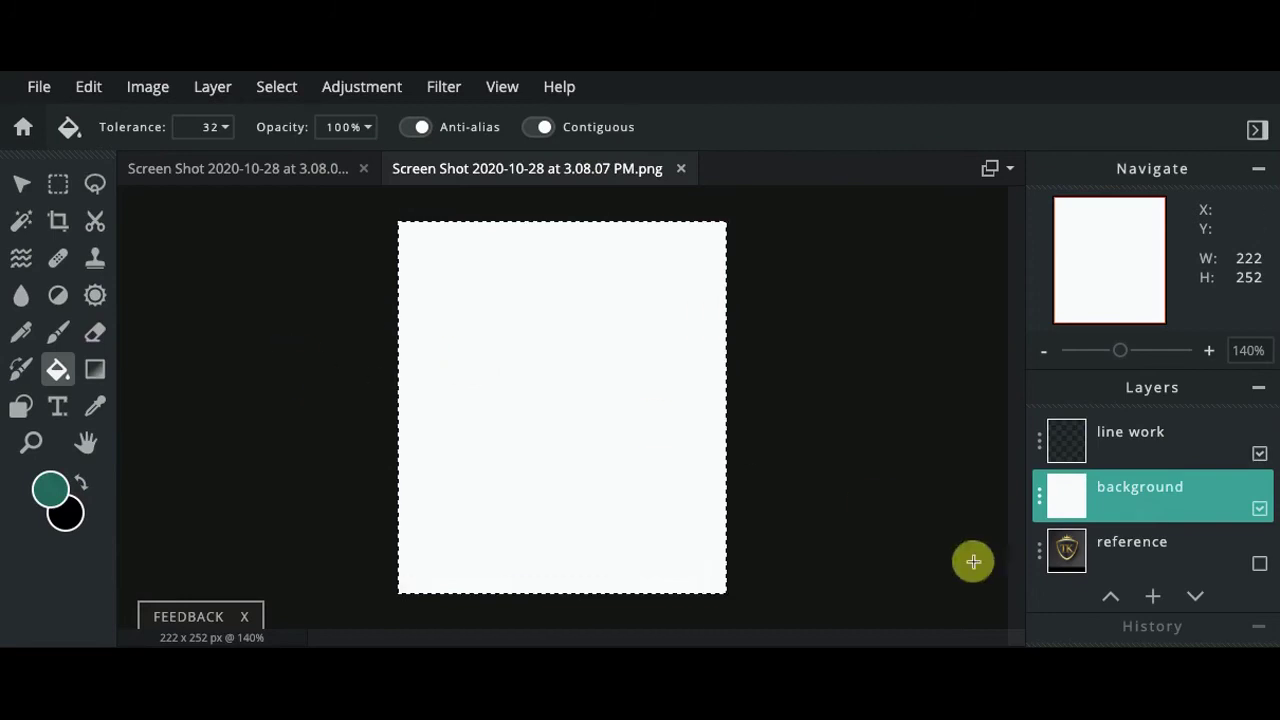
# Step: Move the background layer below the reference layer and make the reference layer visible again
pyautogui.click(1195, 597)
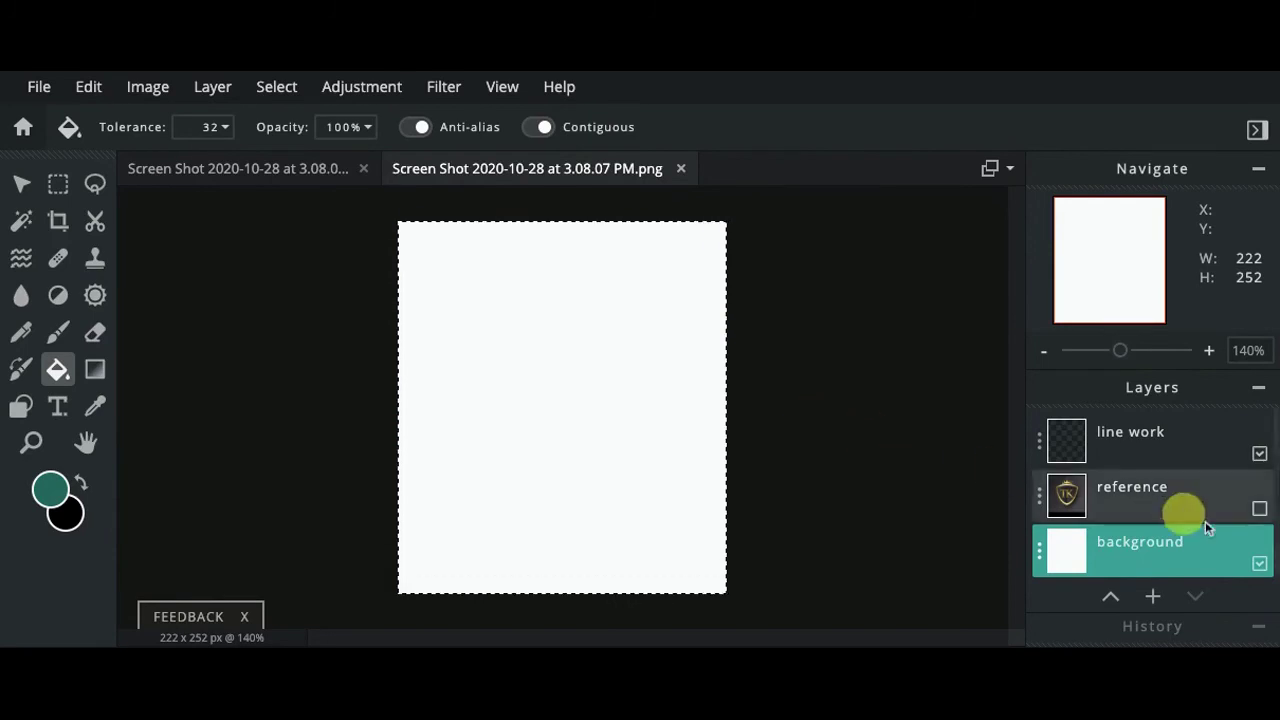
pyautogui.click(1259, 509)
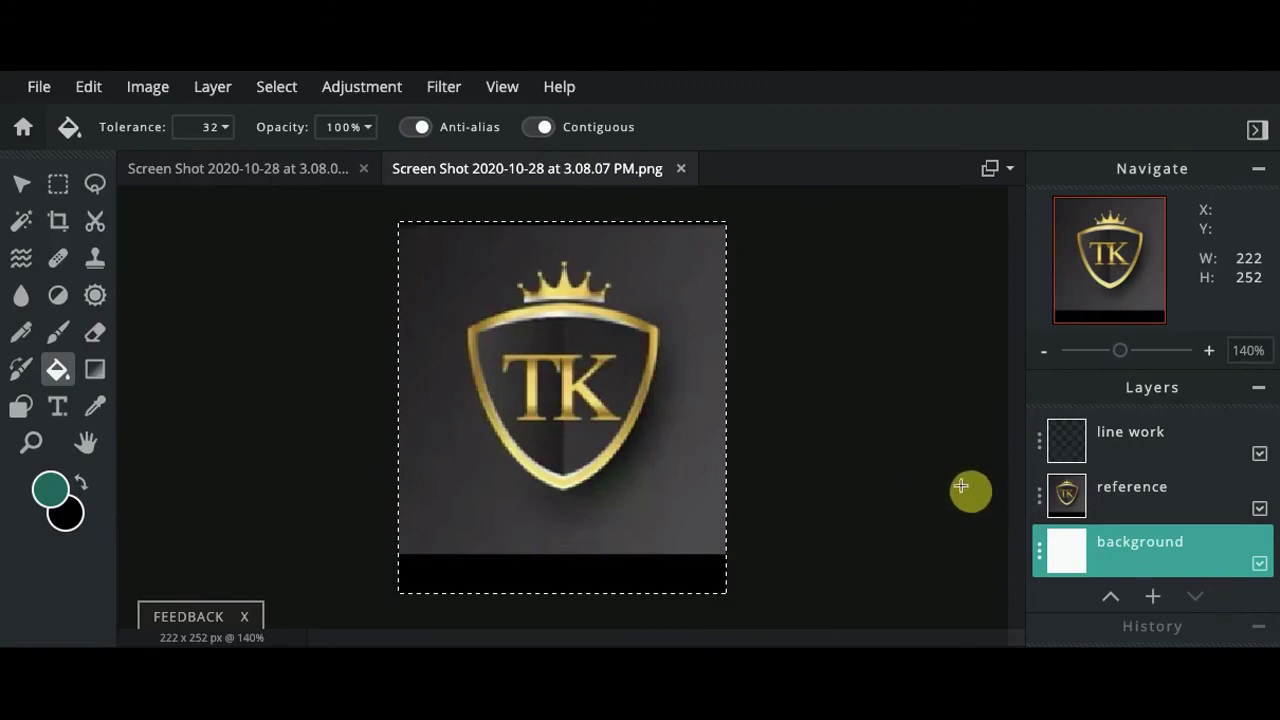
# Step: Set the reference layer's transparency to 57 in its layer settings
pyautogui.click(1038, 497)
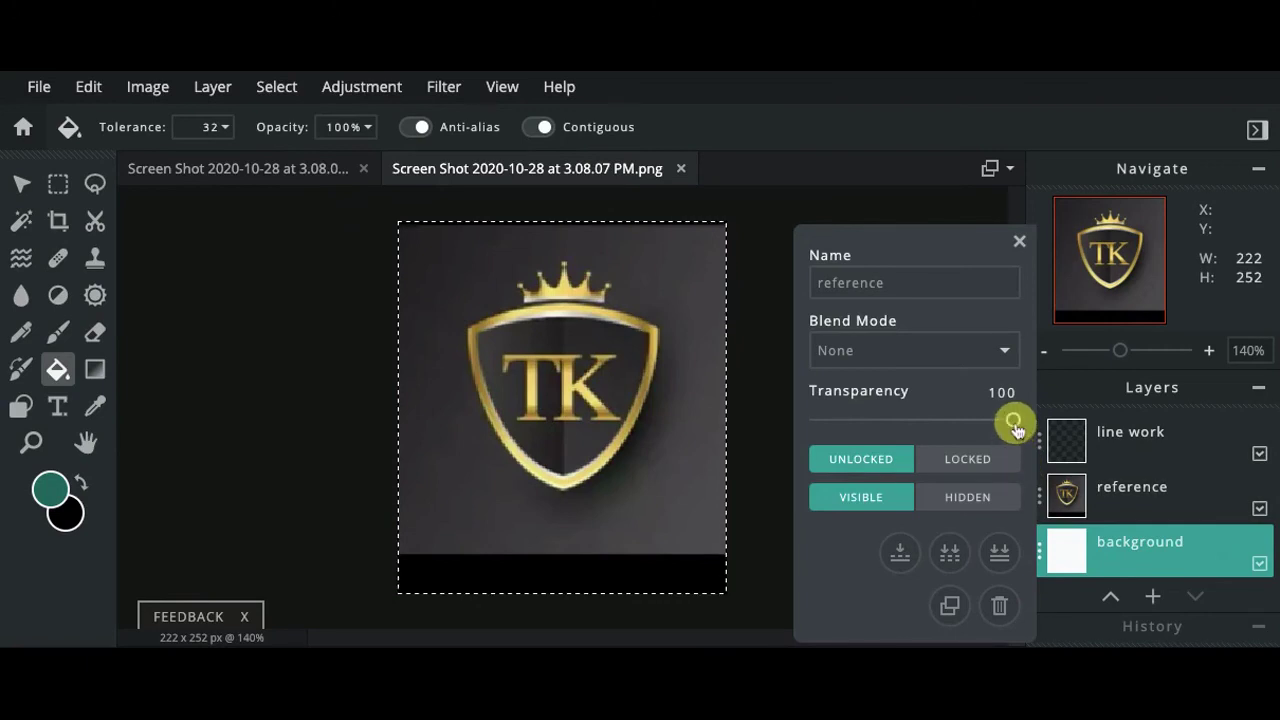
pyautogui.moveTo(1014, 424); pyautogui.dragTo(928, 421)
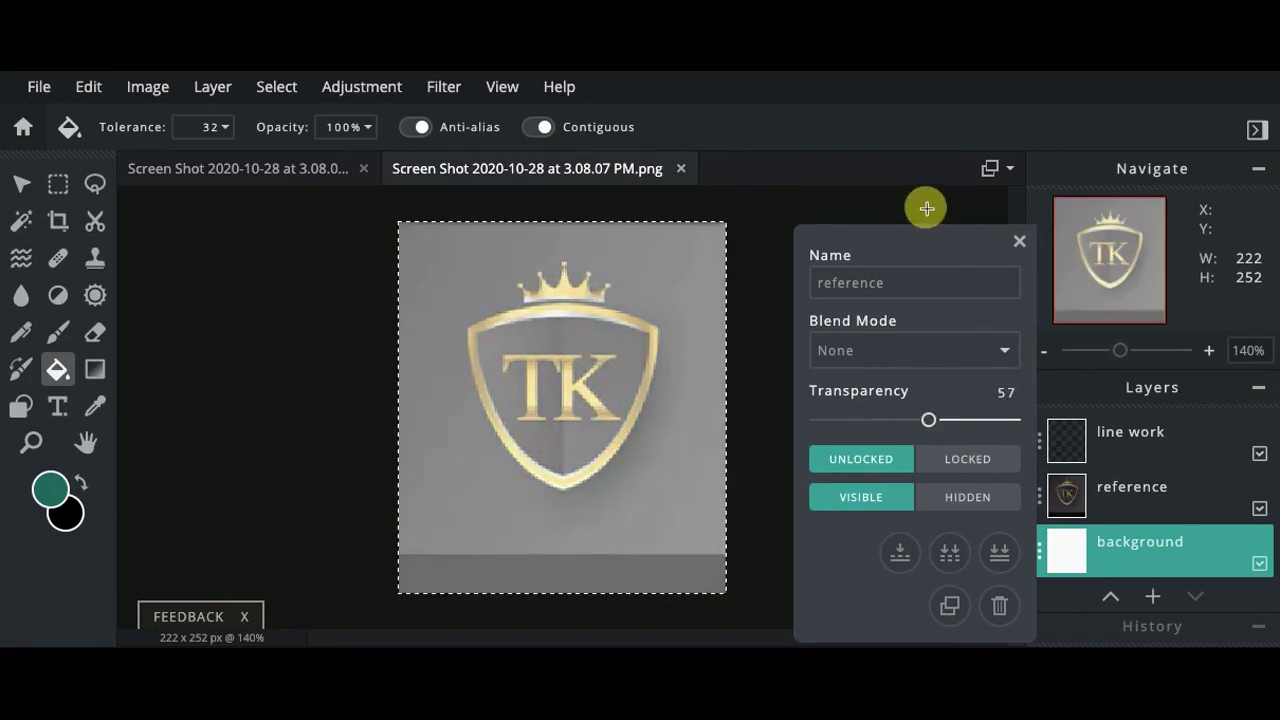
# Step: Sketch dark-green strokes on the line work layer along the shield's lower-left edge and bottom tip using the Sketchy pen at size 1
pyautogui.click(1019, 241)
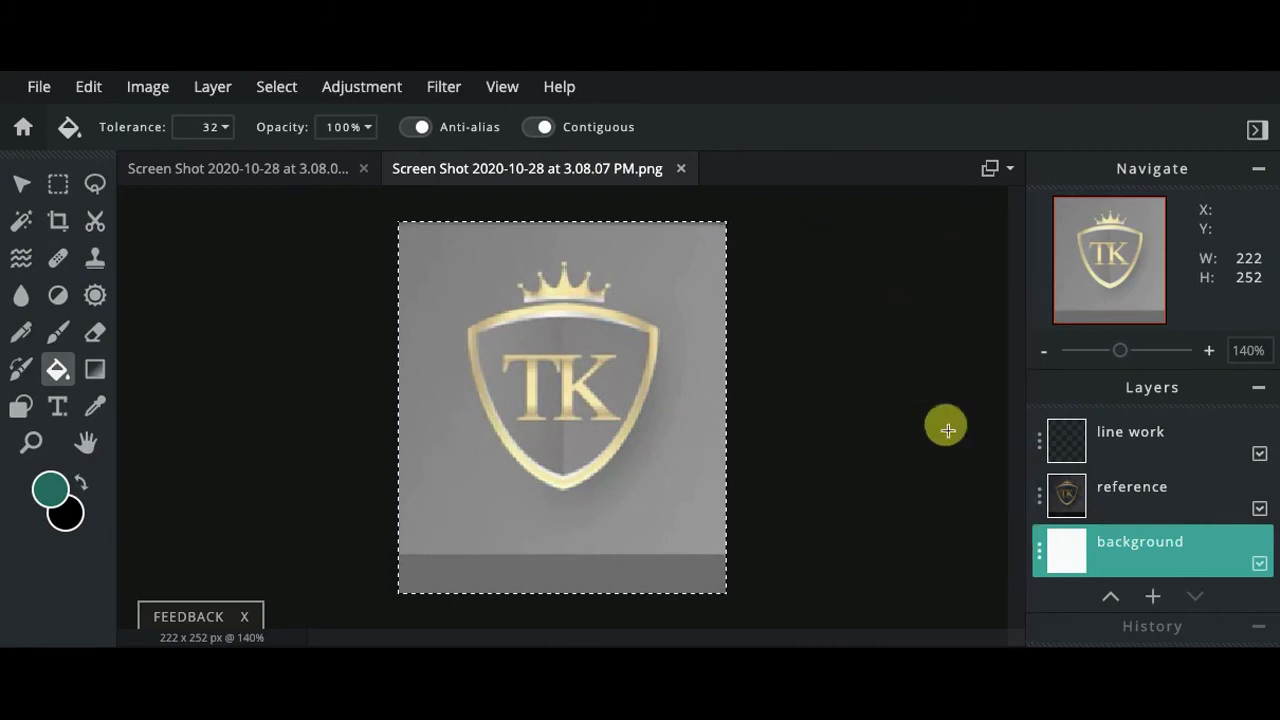
pyautogui.click(1136, 458)
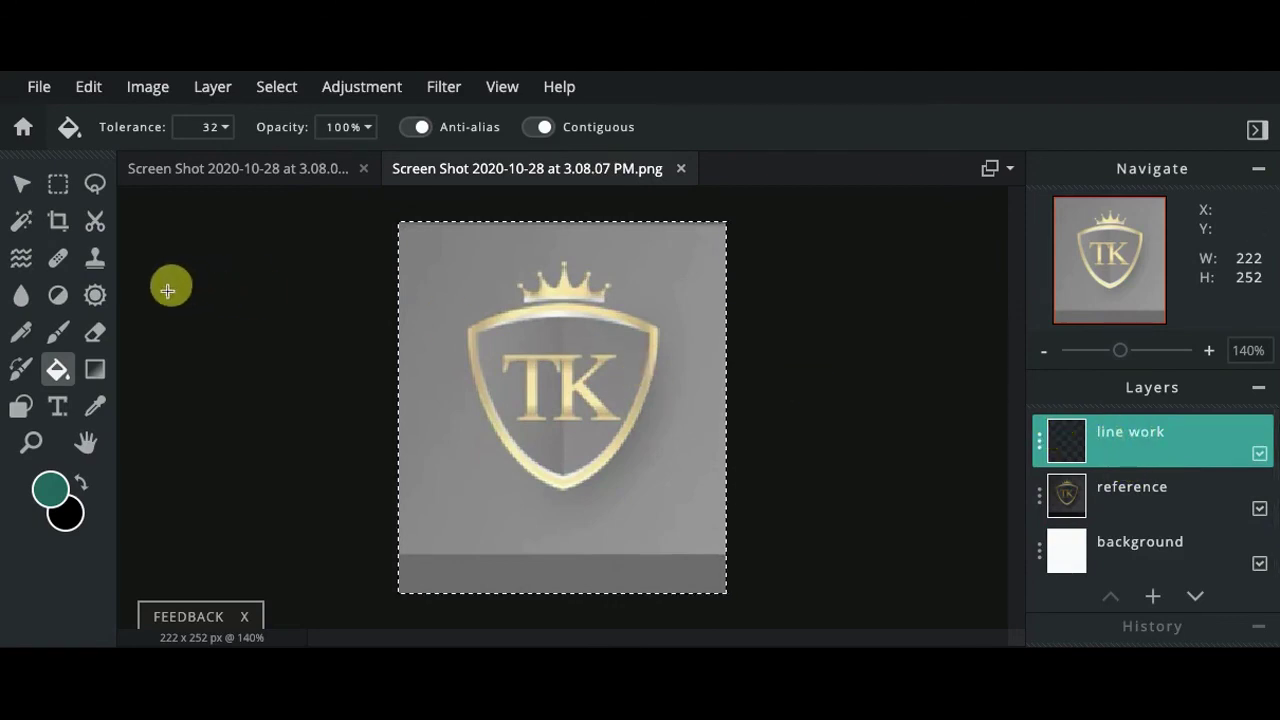
pyautogui.click(22, 335)
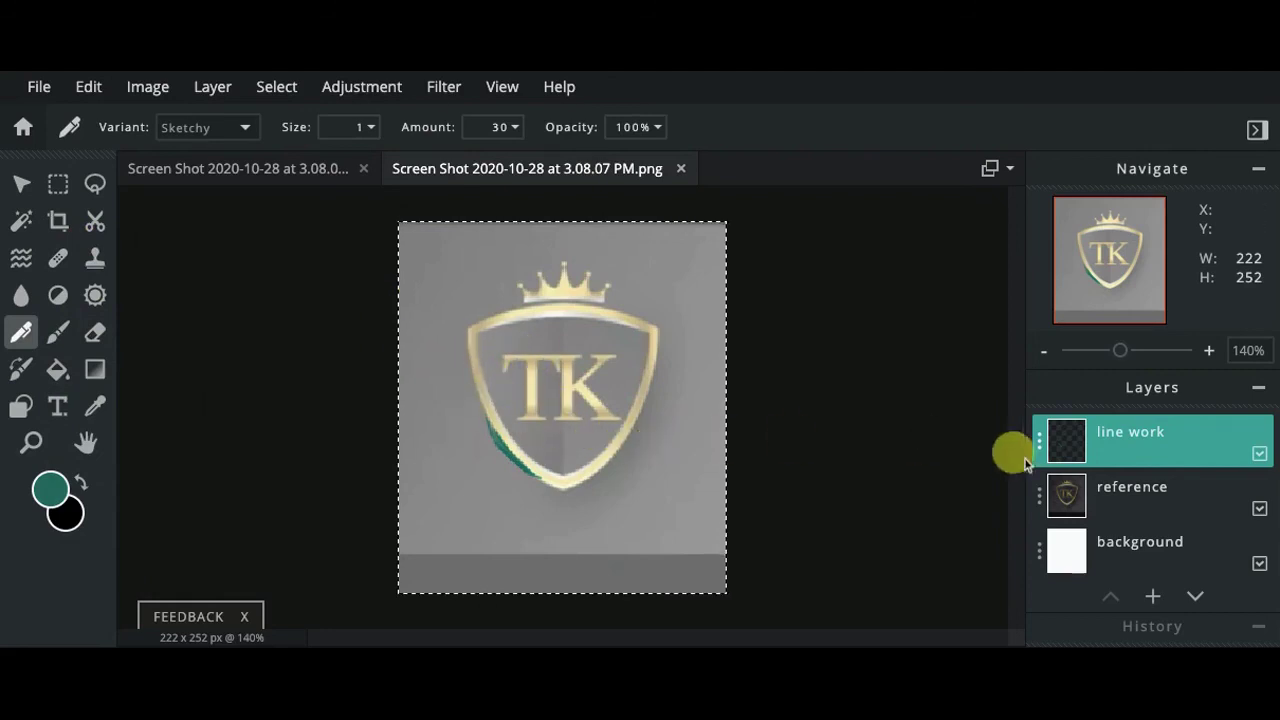
pyautogui.moveTo(571, 463); pyautogui.dragTo(537, 477)
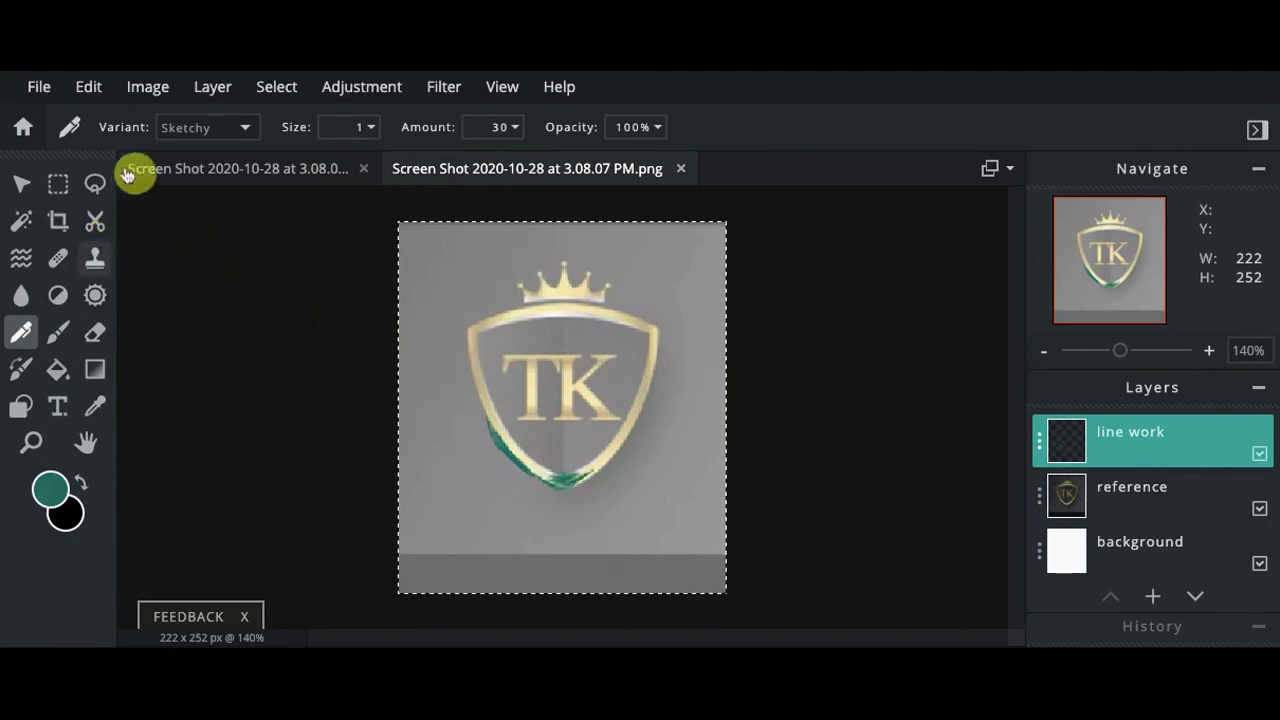
# Step: Switch the pen variant to Plain and trace the shield's outer outline up its left edge and along the top edge
pyautogui.click(255, 148)
pyautogui.moveTo(486, 423); pyautogui.dragTo(488, 424)
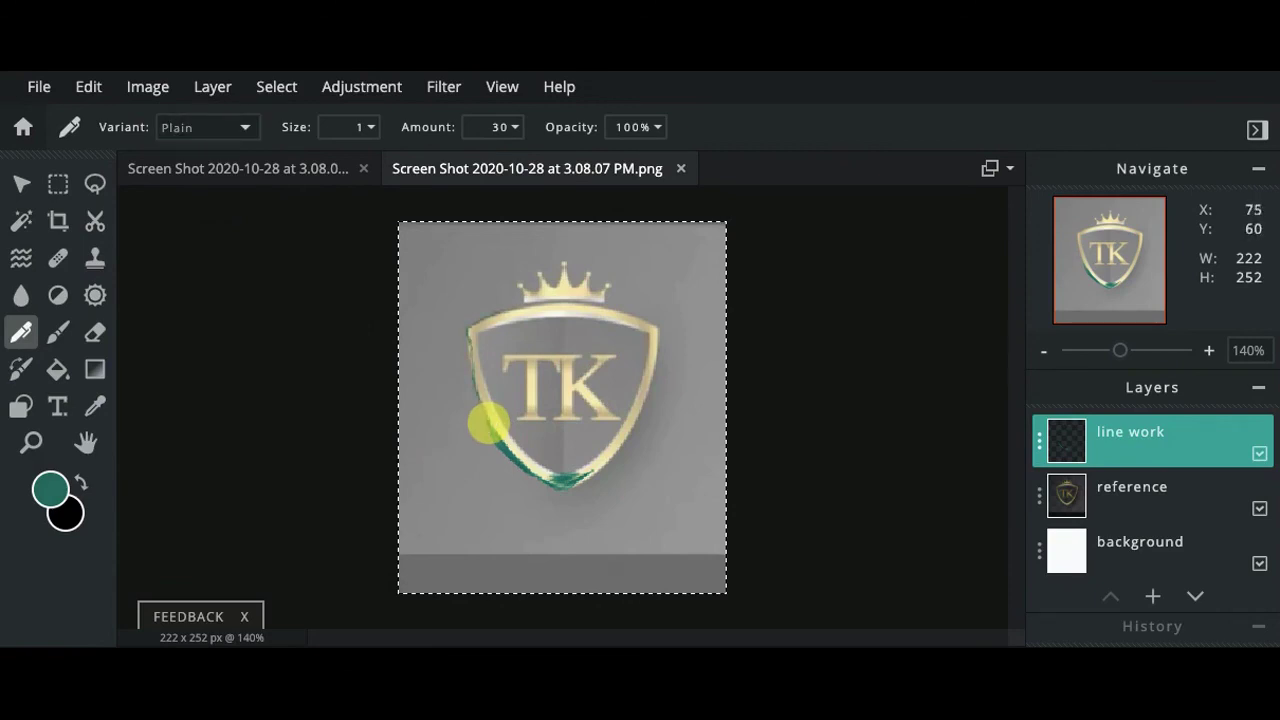
pyautogui.moveTo(487, 424); pyautogui.dragTo(545, 306)
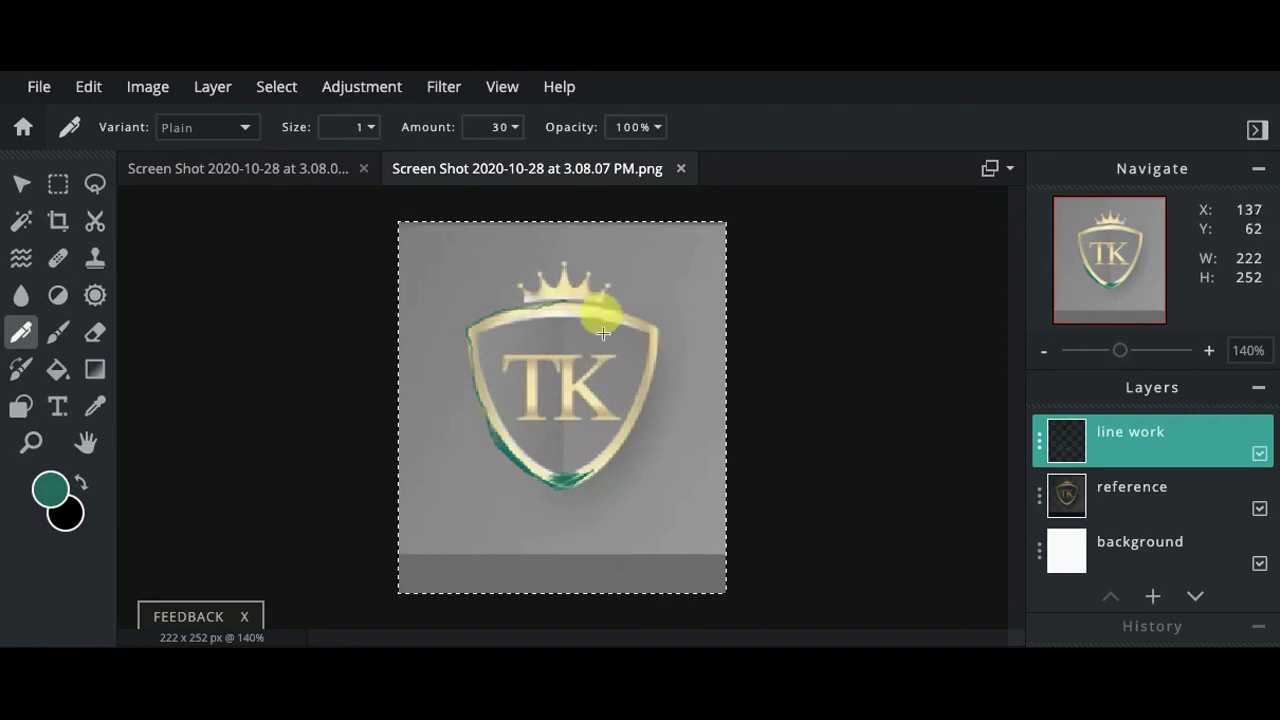